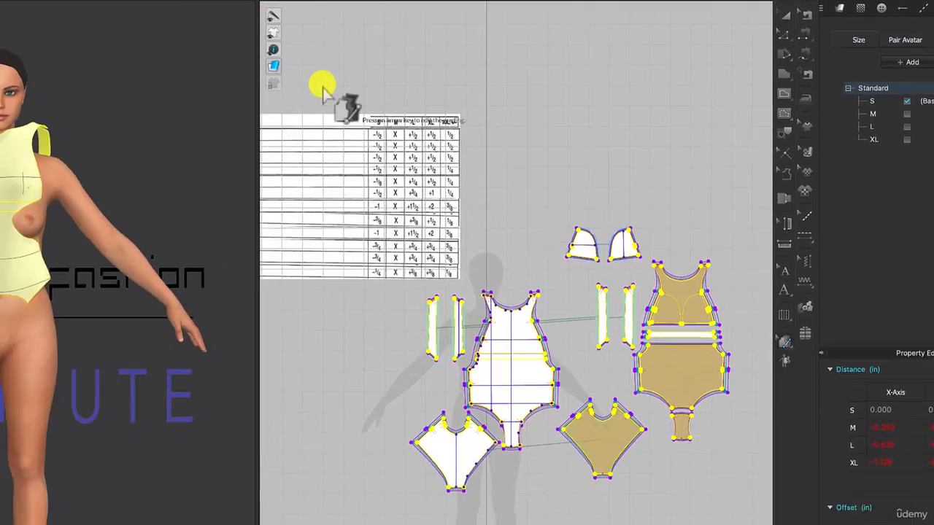
- Raise all the size S swimsuit pieces to shoulder height on the avatar and simulate the drape
key(ctrl+a)
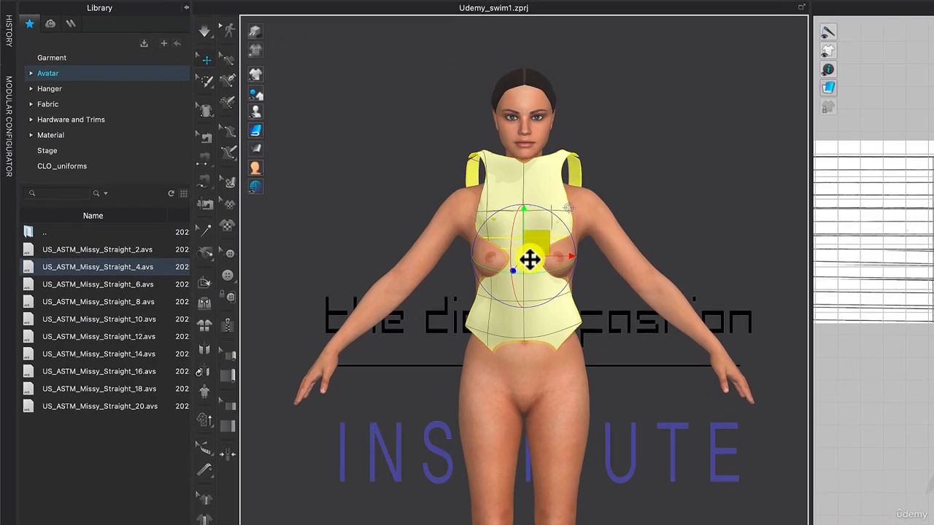
drag(530, 284, 528, 274)
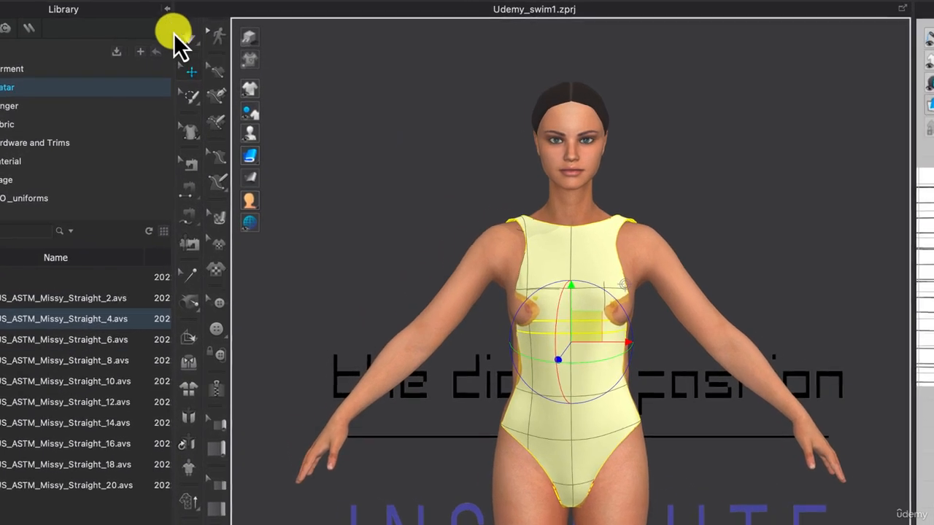
click(205, 31)
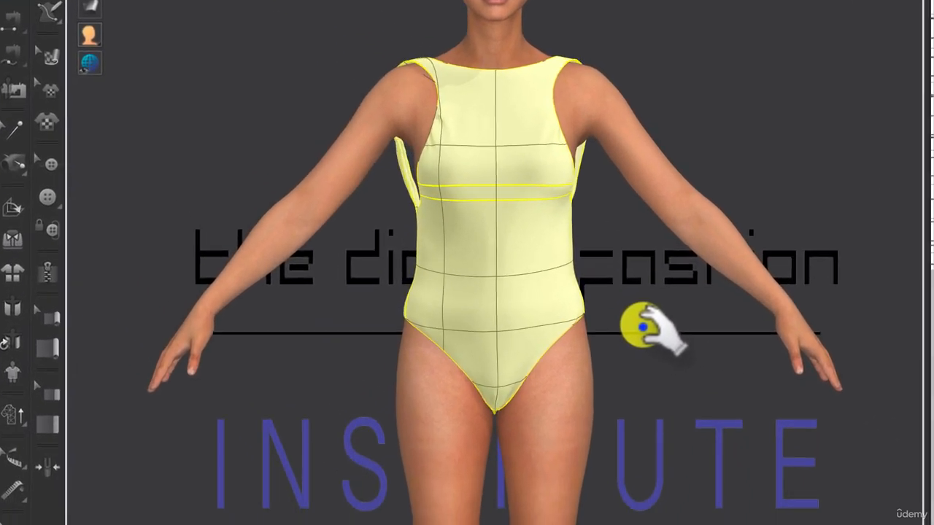
- Examine the fit of the simulated size S swimsuit from the front, back and side of the avatar
right_drag(689, 439, 551, 434)
right_drag(479, 321, 452, 324)
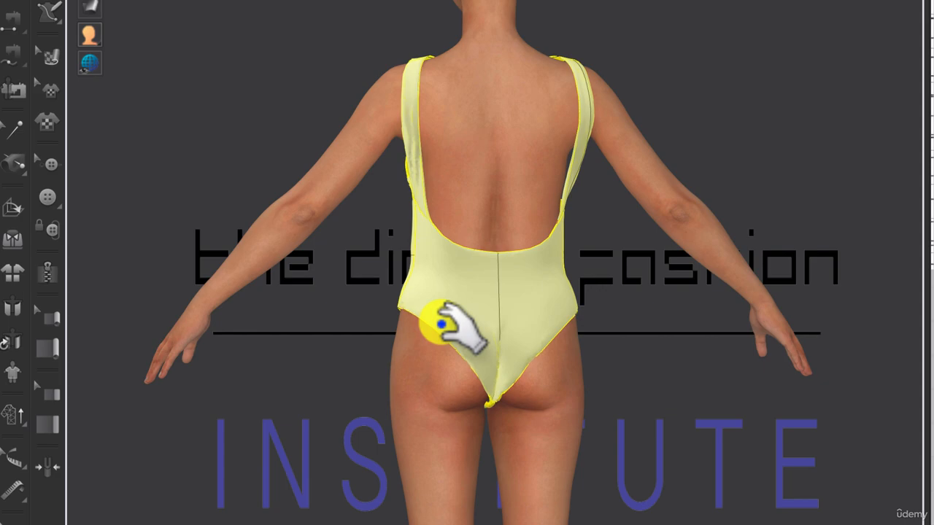
right_drag(629, 25, 631, 328)
scroll(634, 331, up, 5)
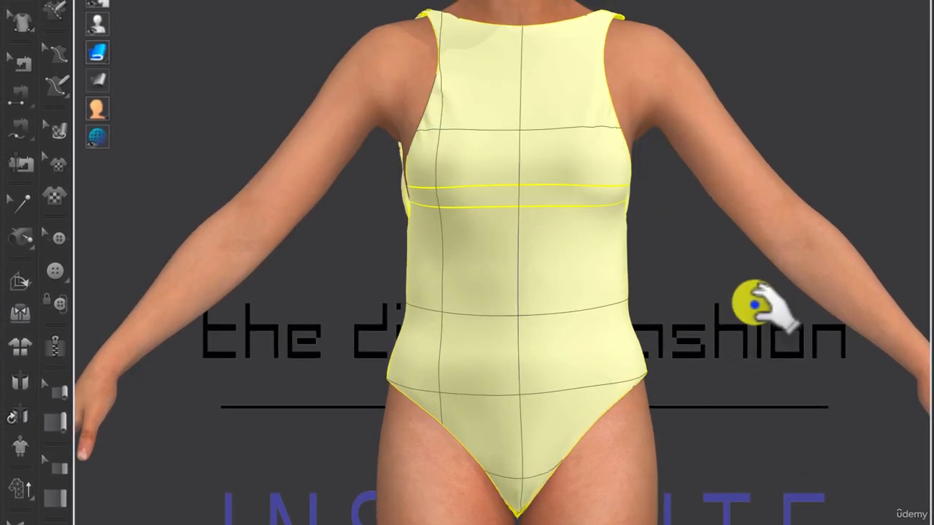
right_drag(759, 307, 933, 321)
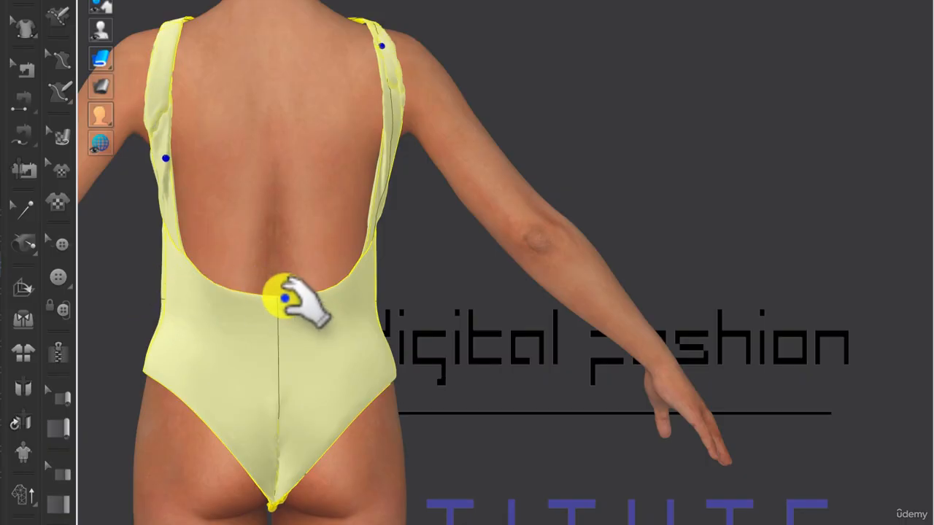
right_drag(288, 310, 136, 309)
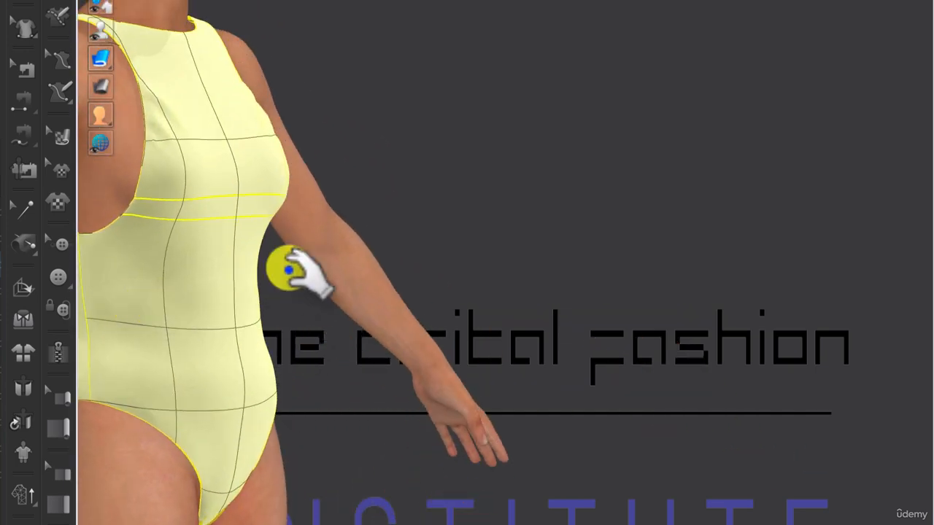
right_drag(292, 271, 589, 275)
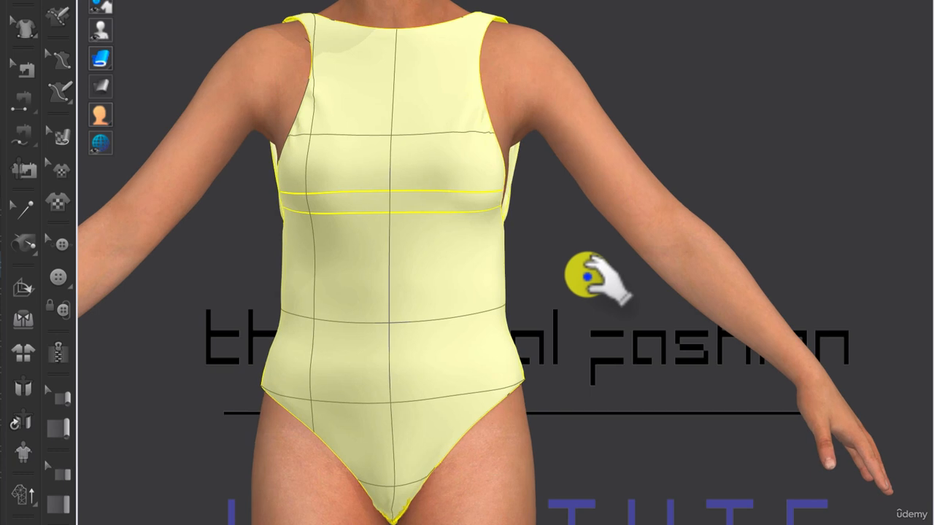
scroll(588, 275, down, 1)
scroll(606, 300, down, 3)
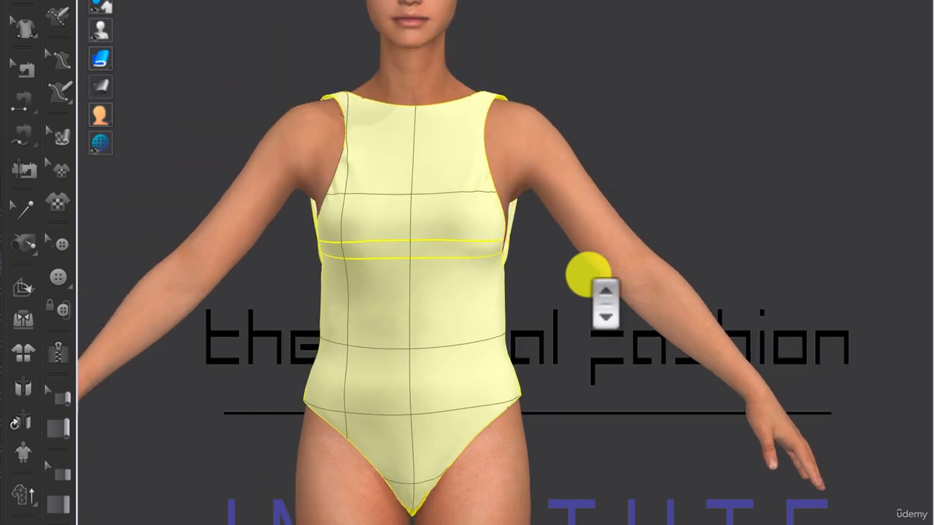
scroll(605, 301, down, 1)
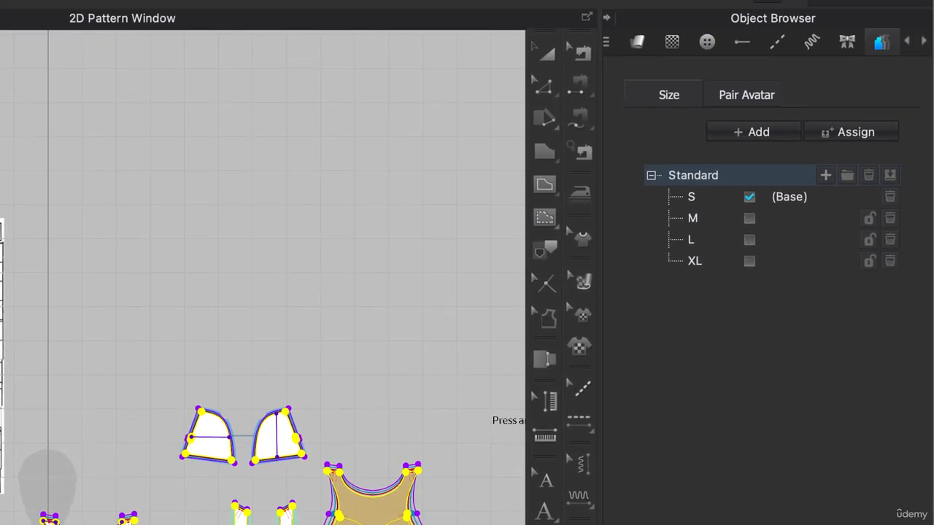
- Switch the garment size to L and shift all swimsuit pieces forward and slightly up on the avatar
click(749, 240)
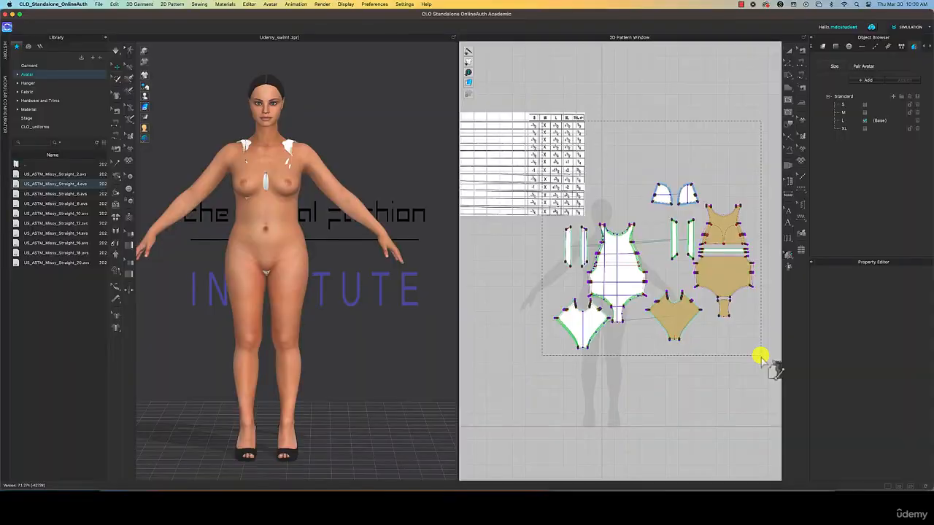
key(ctrl+a)
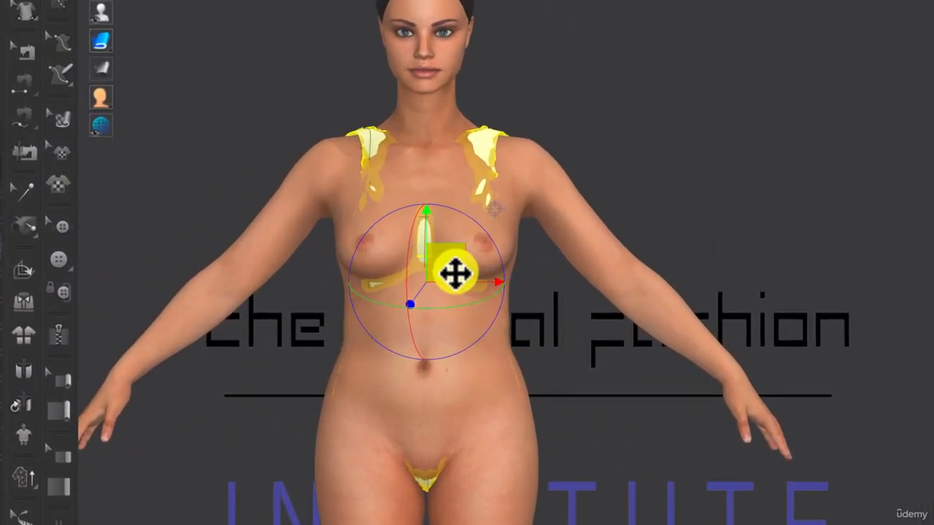
right_drag(448, 270, 398, 271)
drag(435, 270, 414, 264)
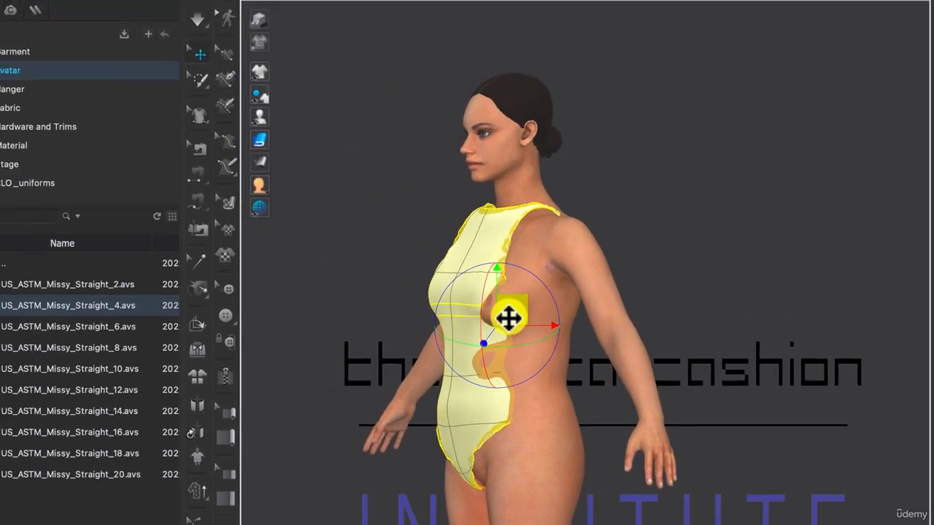
key(space)
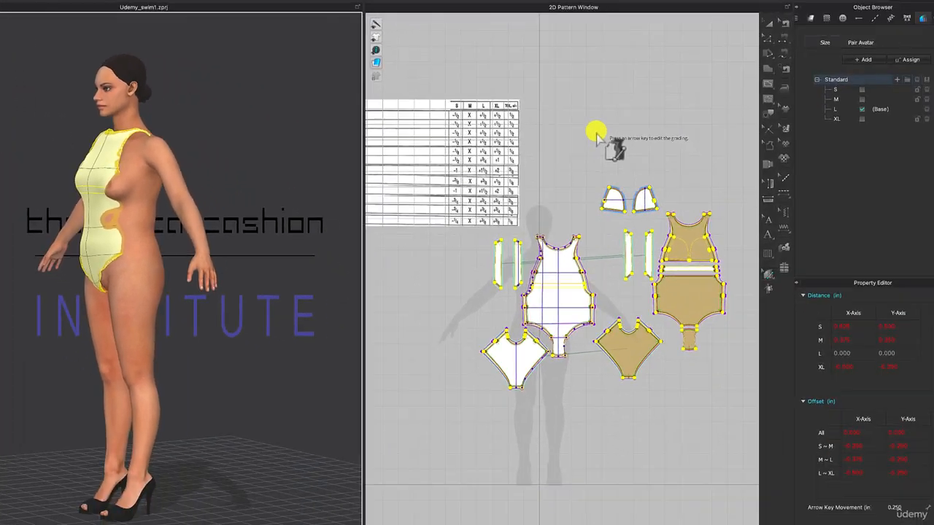
- Select the back panels and straps with the Transform Pattern tool and move them clear of the avatar, behind the body
click(596, 131)
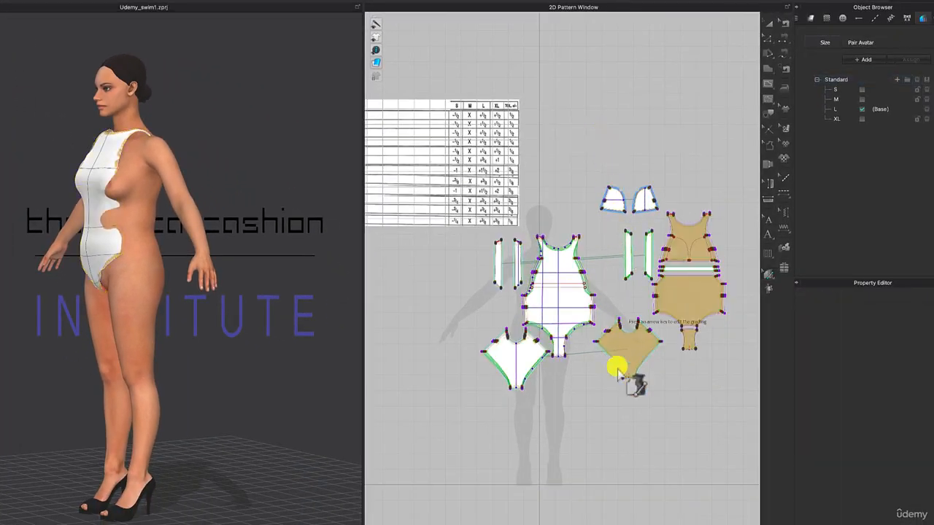
click(619, 367)
click(768, 28)
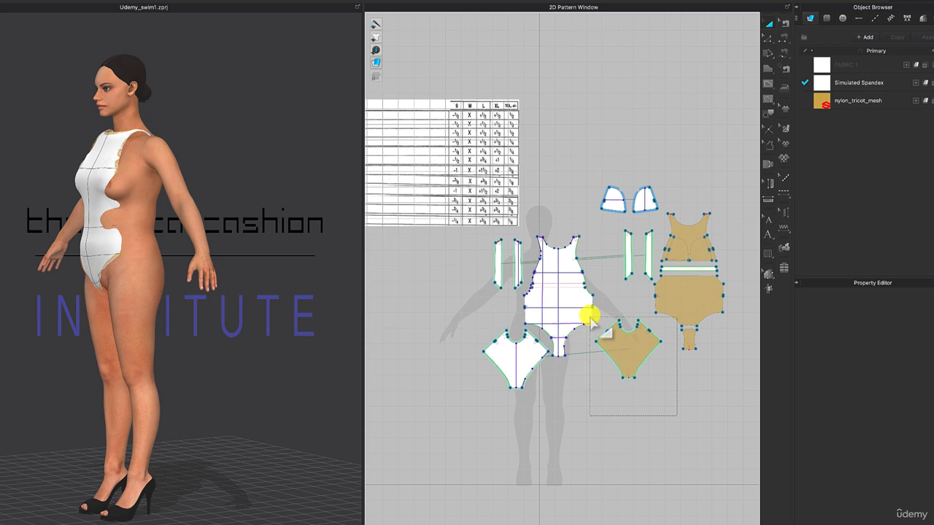
drag(589, 332, 591, 325)
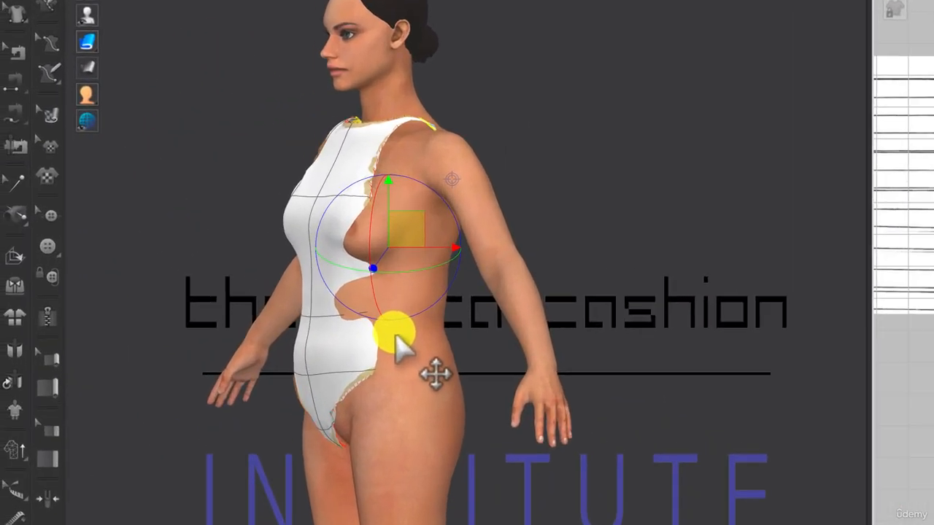
right_drag(131, 240, 100, 240)
right_drag(369, 358, 390, 356)
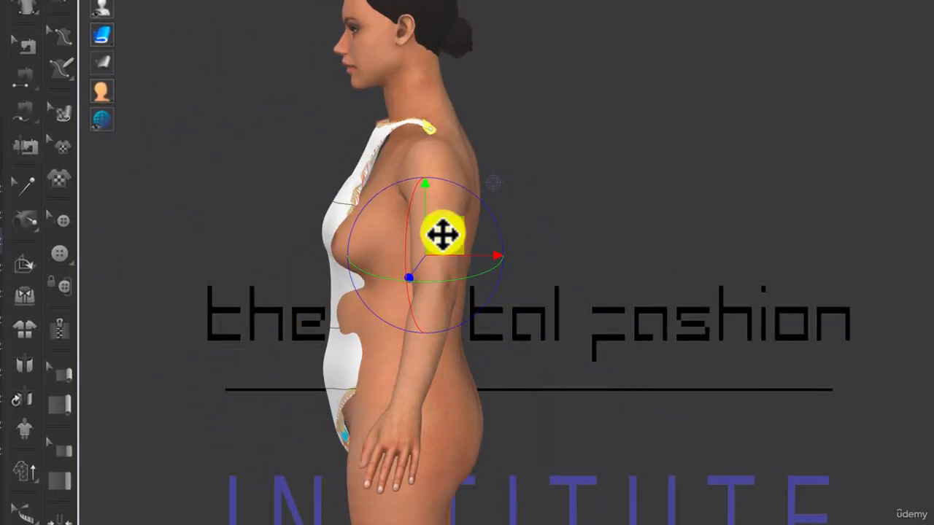
drag(443, 233, 527, 241)
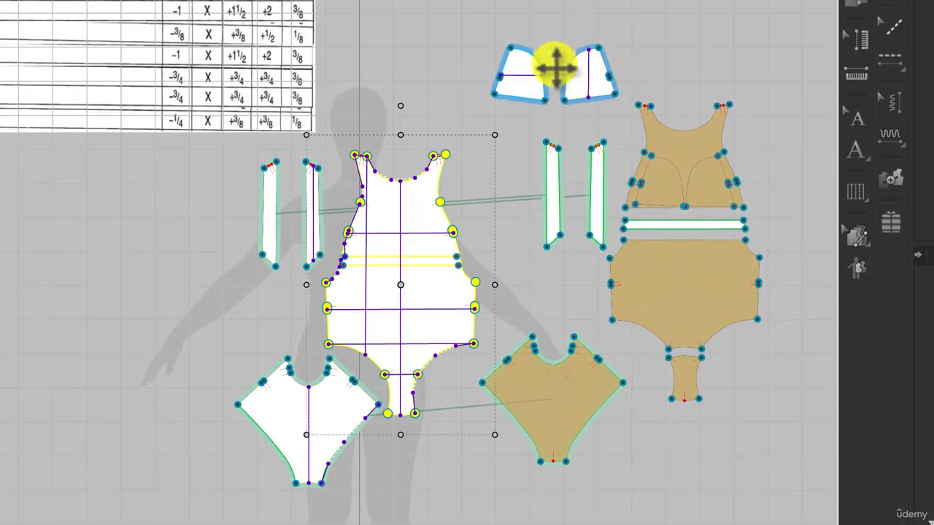
- Select the front panel, cups and front lining pieces, move them clear in front of the avatar, and simulate the drape
click(690, 188)
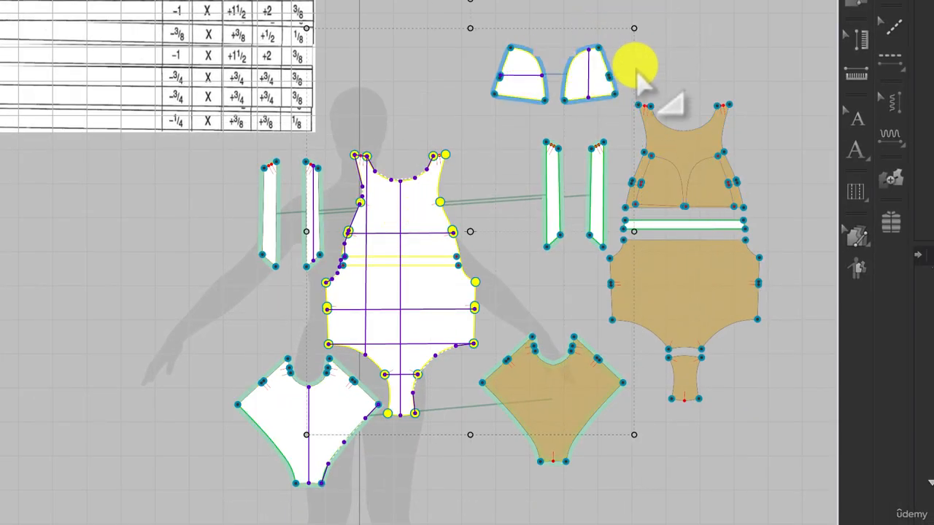
drag(760, 423, 642, 108)
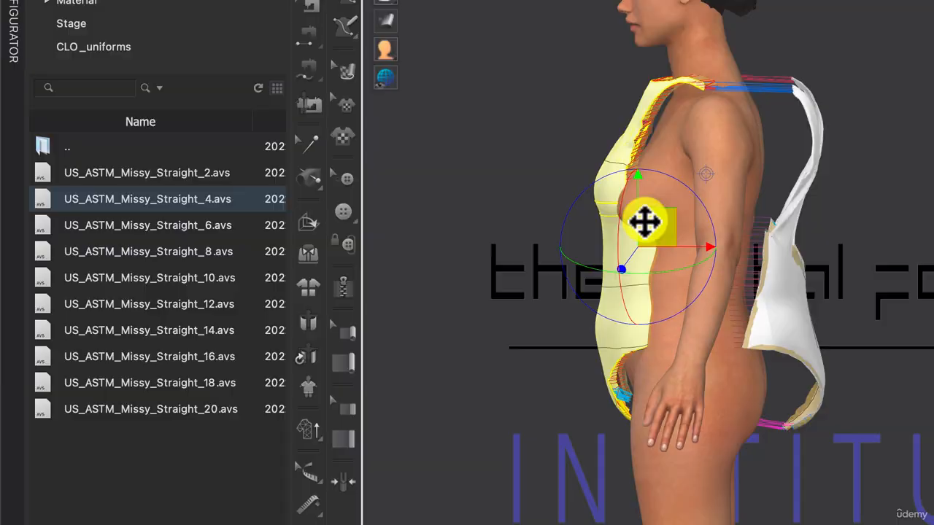
mouse_move(644, 223)
mouse_down()
mouse_move(638, 208)
mouse_move(576, 209)
mouse_move(644, 219)
mouse_move(635, 213)
mouse_up()
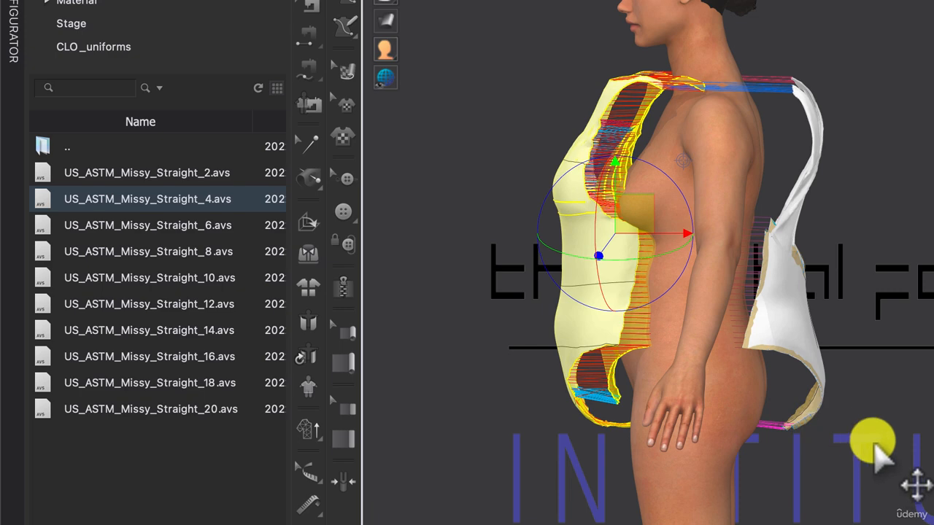
right_drag(870, 442, 933, 417)
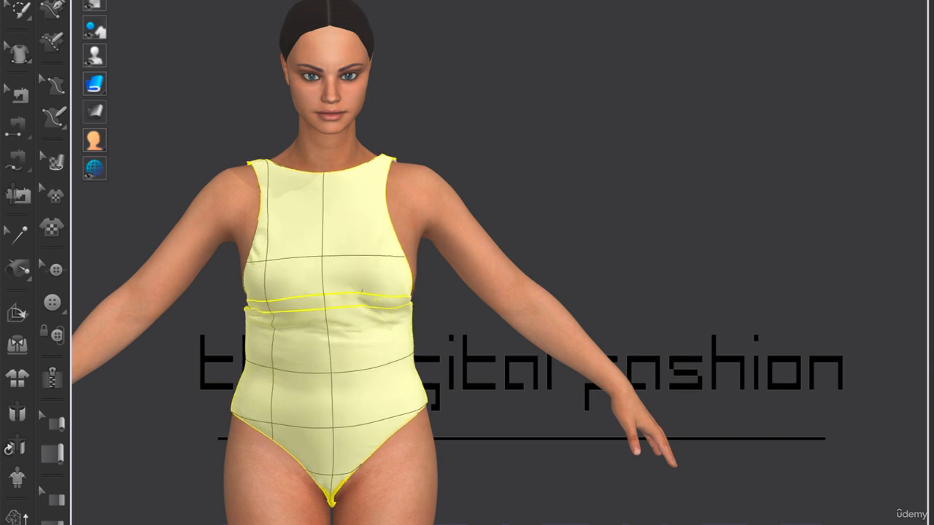
- Pull on both back straps of the simulated size L swimsuit to straighten them across the shoulders
right_drag(486, 524, 483, 518)
middle_drag(383, 511, 523, 512)
right_drag(526, 483, 423, 502)
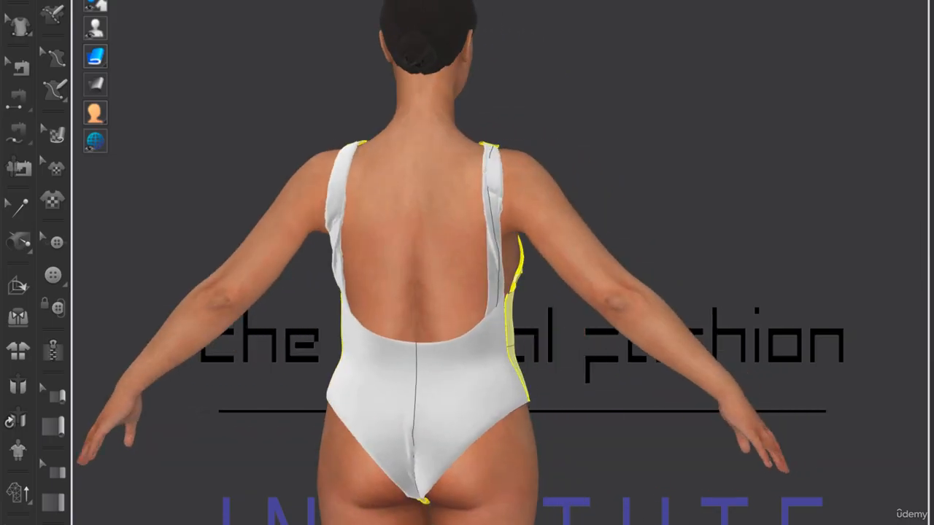
drag(526, 295, 556, 357)
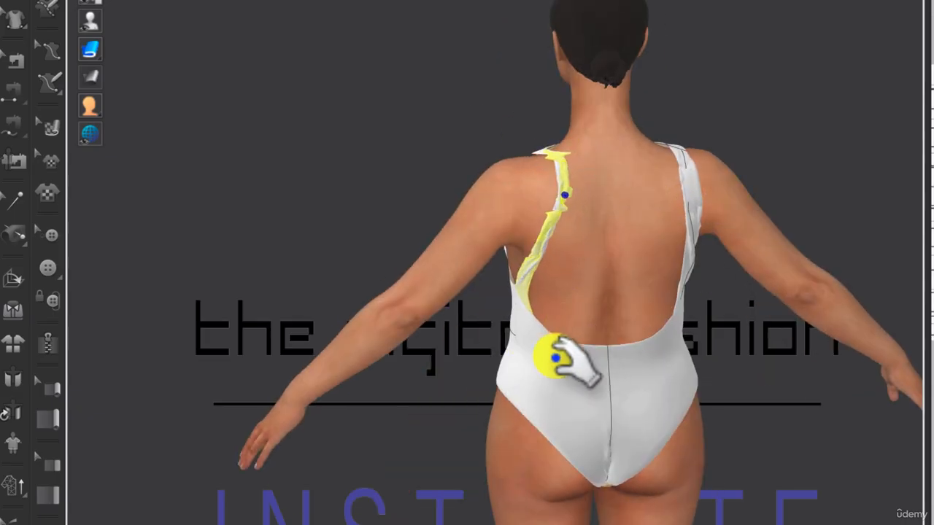
right_drag(708, 346, 680, 354)
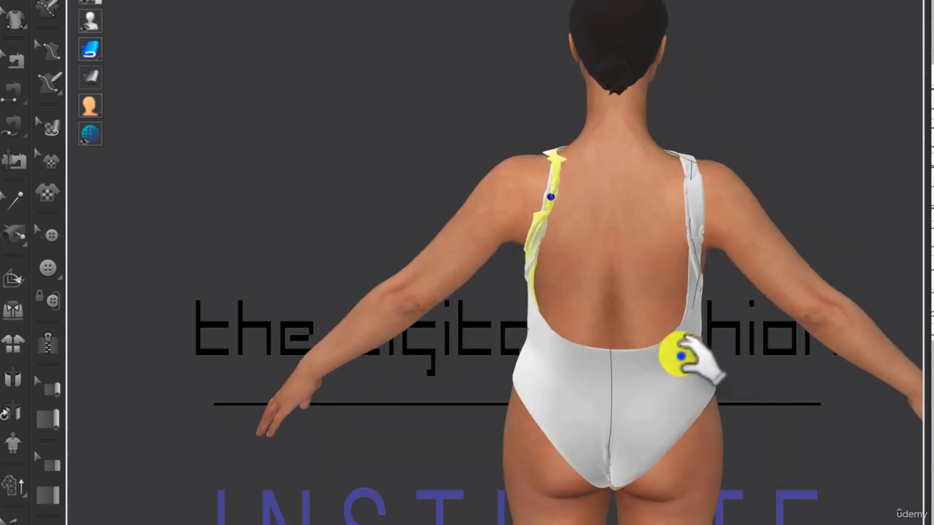
drag(690, 190, 604, 479)
click(604, 480)
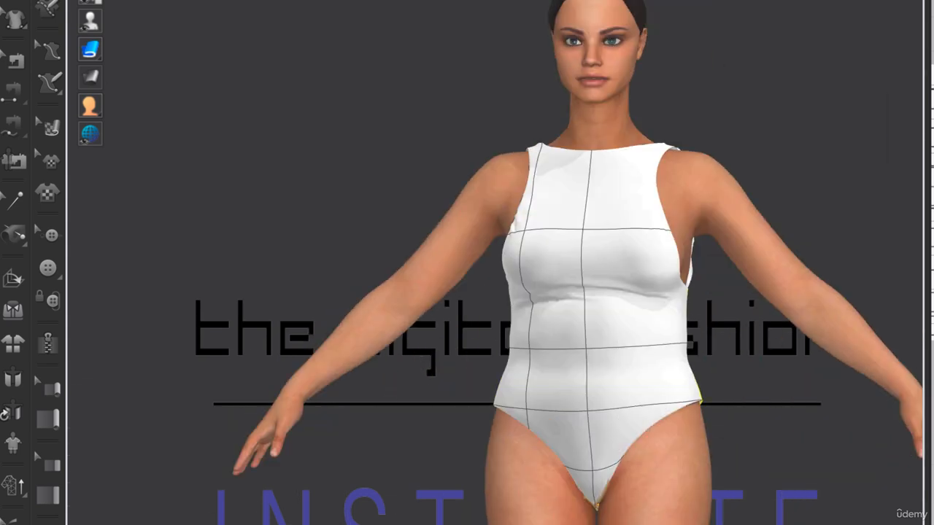
- Pull the swimsuit front downward from beneath the bust to smooth the folds at the waist
right_drag(560, 349, 577, 350)
drag(576, 351, 534, 353)
drag(541, 292, 560, 439)
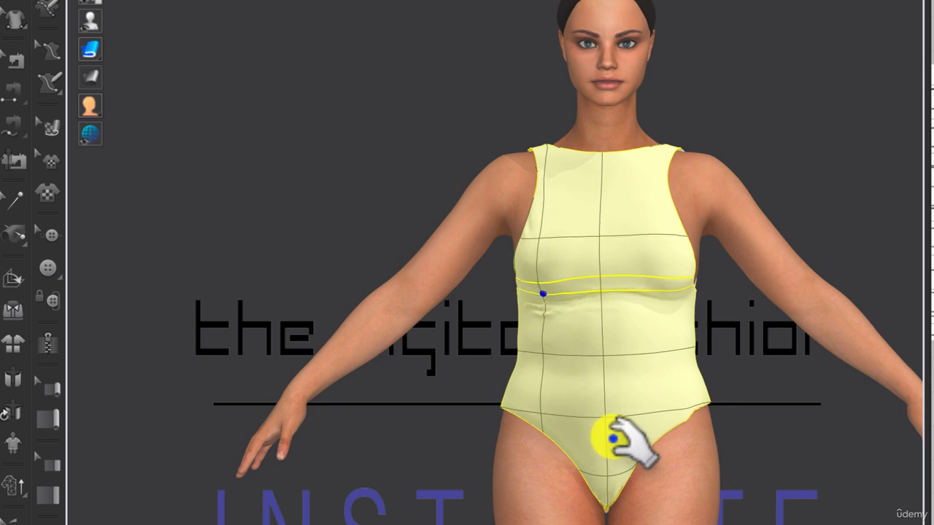
- Pull the left back strap, the seat edge and the lower back panel to settle the fabric on the avatar
right_drag(754, 238, 614, 334)
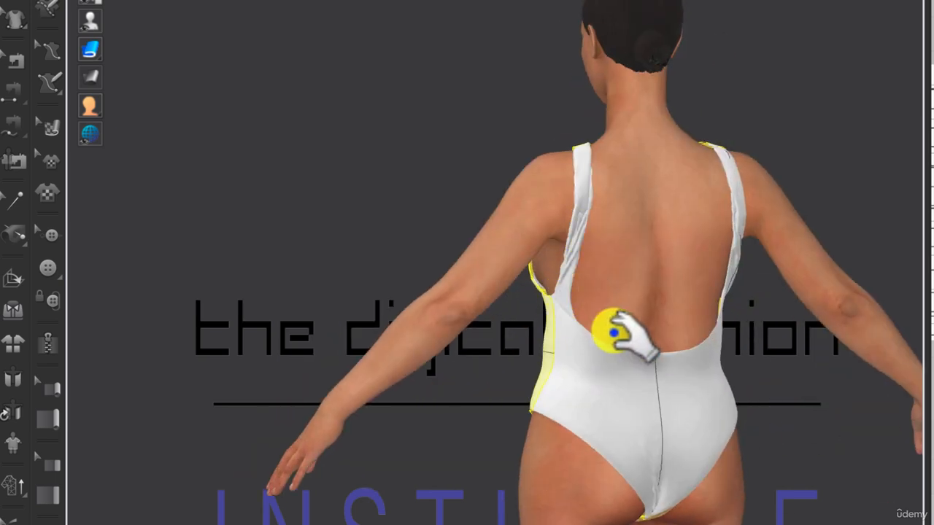
drag(582, 220, 785, 310)
drag(635, 496, 736, 265)
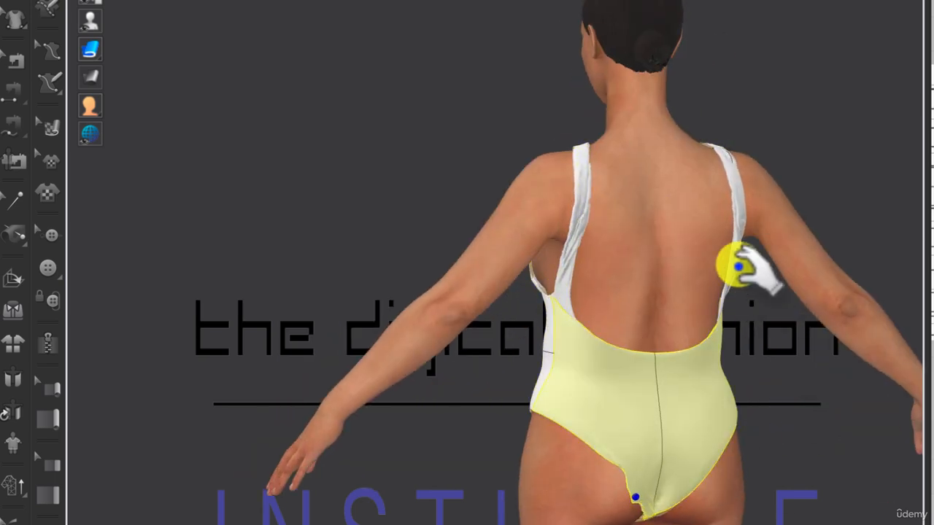
drag(575, 303, 691, 406)
- Pull the right back strap and its join at the side of the body to untwist the fabric
right_drag(766, 324, 705, 300)
drag(705, 300, 470, 348)
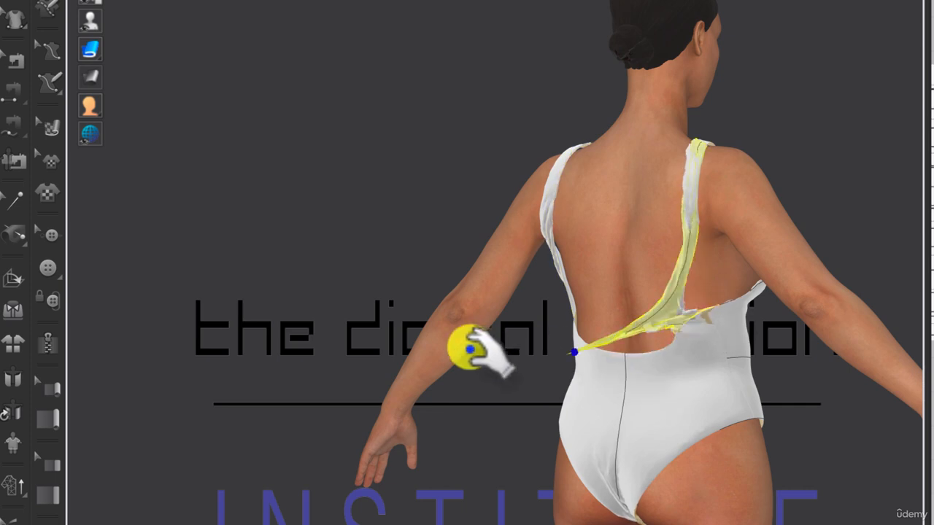
drag(828, 429, 651, 350)
drag(699, 330, 782, 364)
right_drag(782, 364, 511, 373)
drag(689, 332, 788, 383)
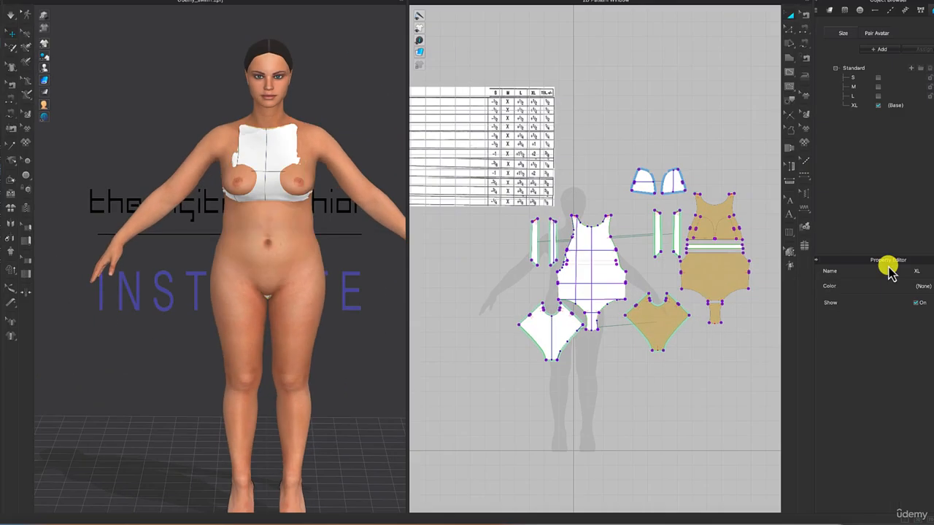
- Select the swimsuit's front panel with its front lining and bust cups, and move them forward, clear of the avatar's body
right_drag(346, 110, 306, 108)
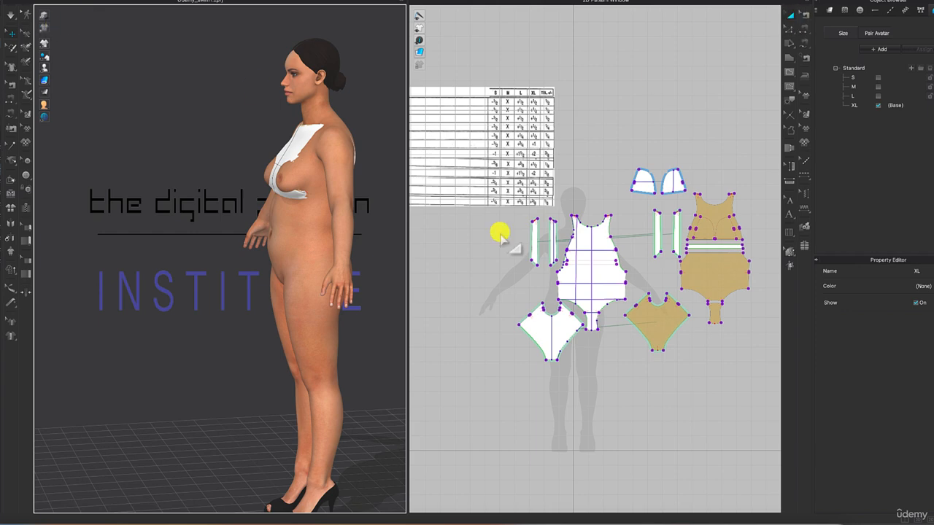
click(597, 245)
click(598, 288)
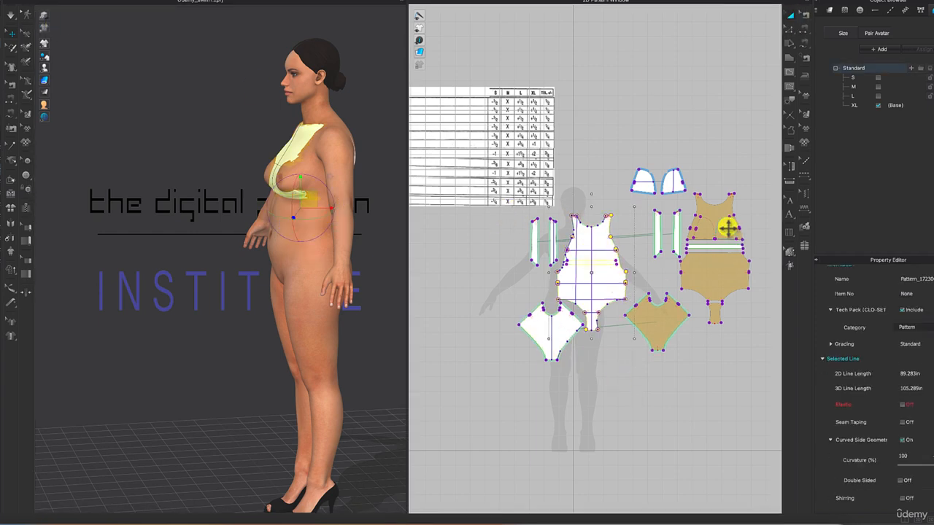
shift+drag(727, 261, 760, 331)
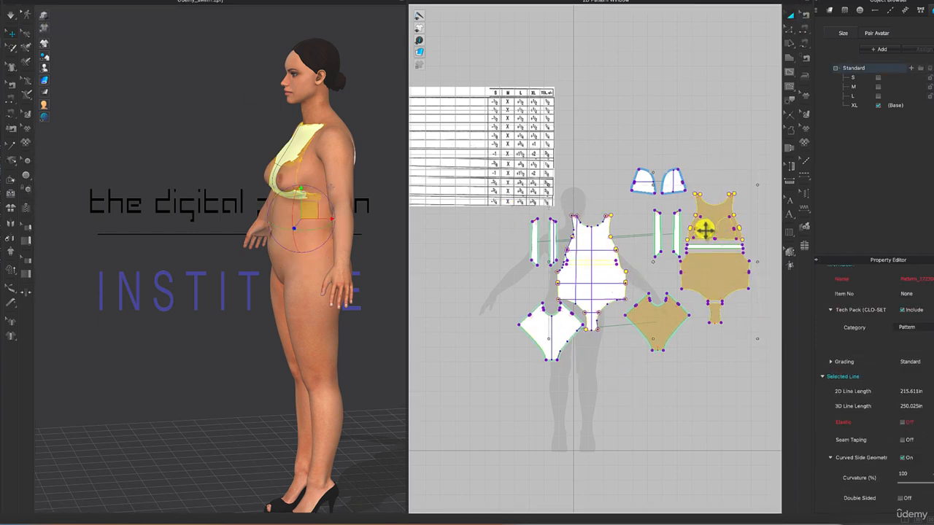
shift+click(643, 178)
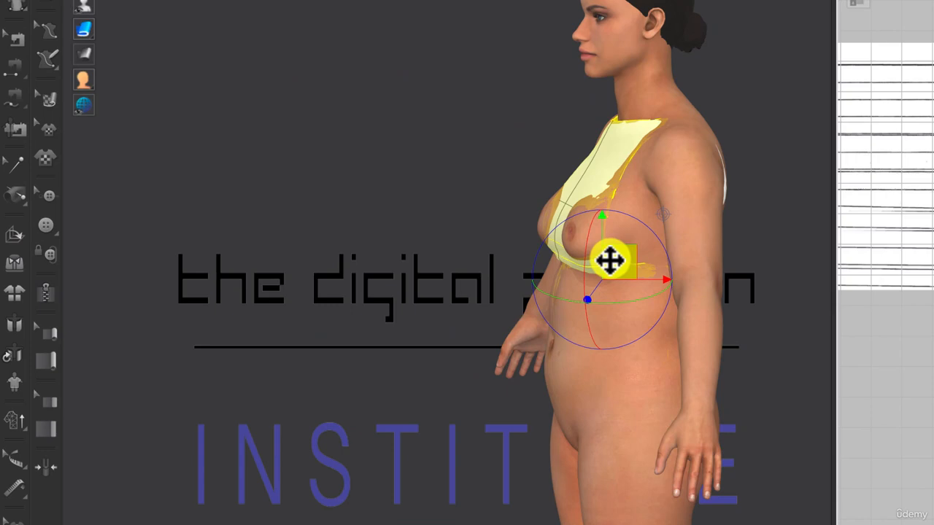
drag(300, 192, 272, 191)
- Select the swimsuit's back panel, back lining and straps, and move them behind the avatar
shift+drag(749, 293, 803, 322)
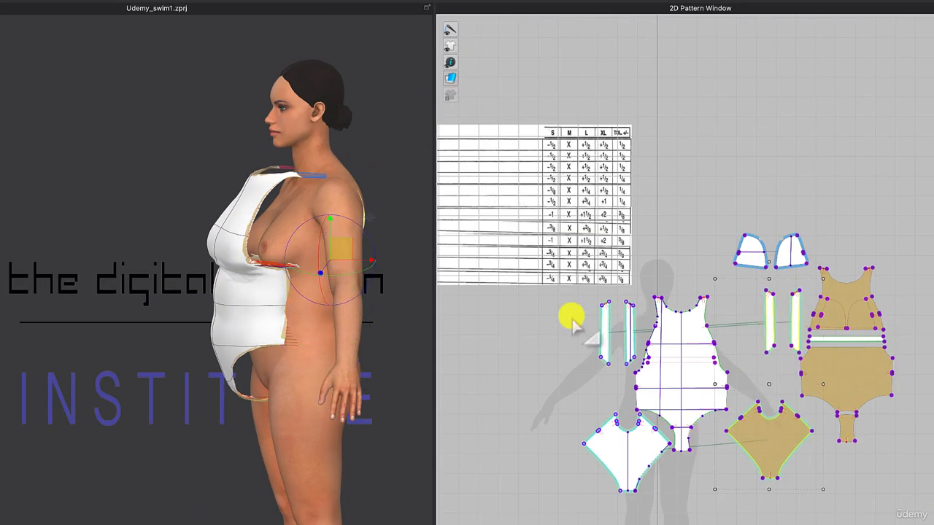
shift+click(628, 457)
drag(333, 255, 387, 255)
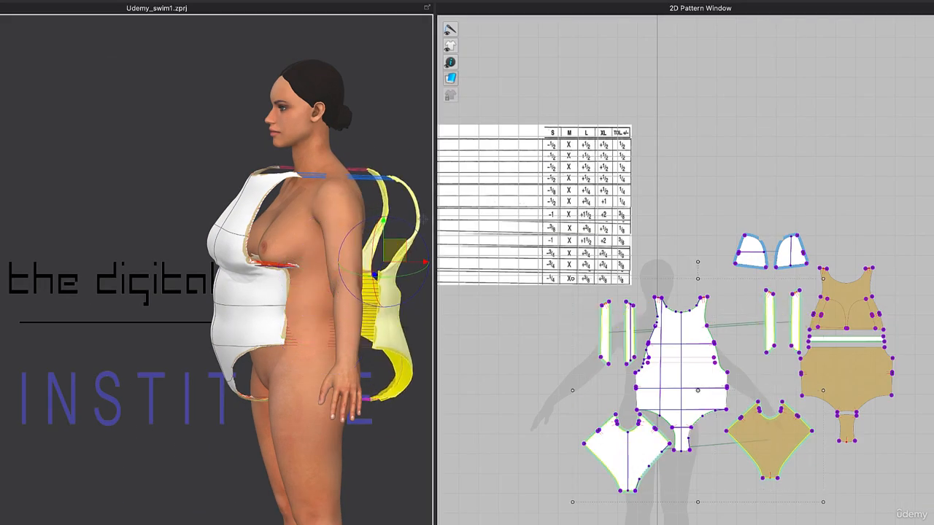
- Simulate the XL swimsuit and pull the side and shoulder fabric to settle it on the avatar
key(space)
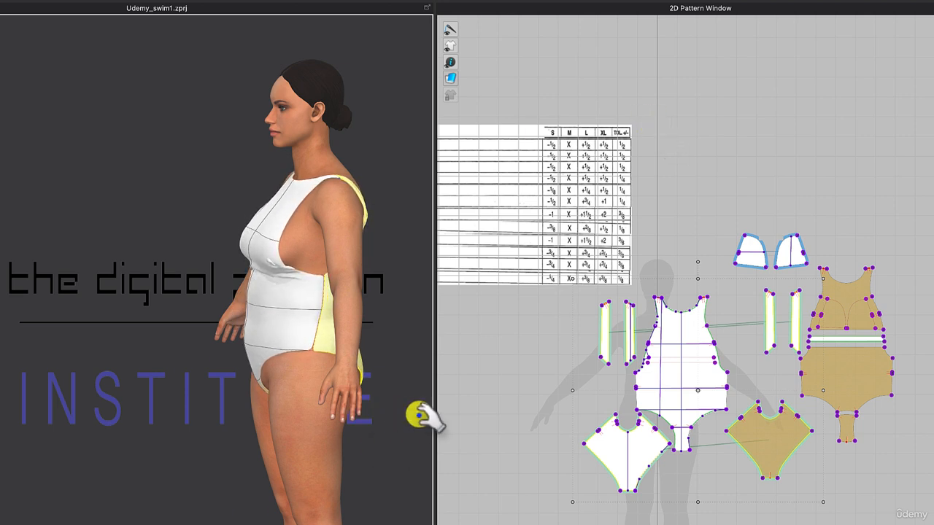
key(2)
drag(339, 365, 377, 363)
drag(277, 172, 334, 167)
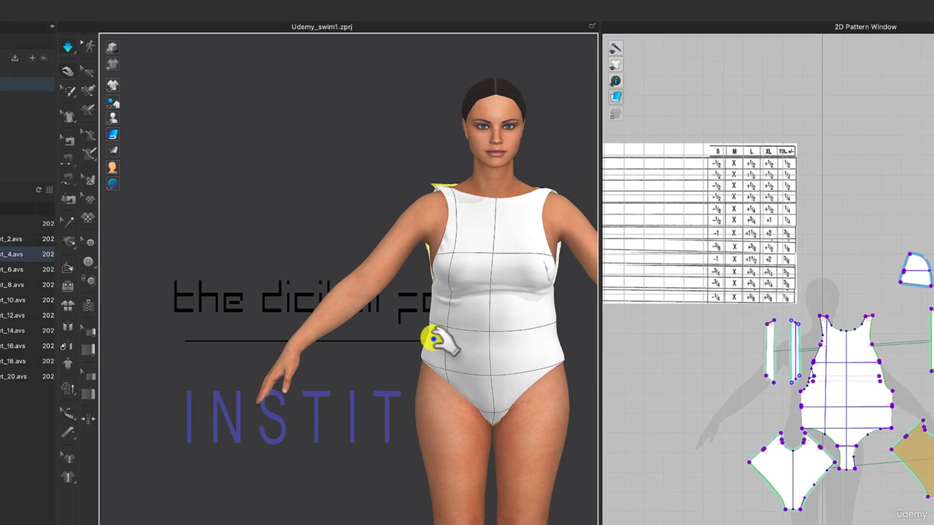
drag(378, 320, 377, 359)
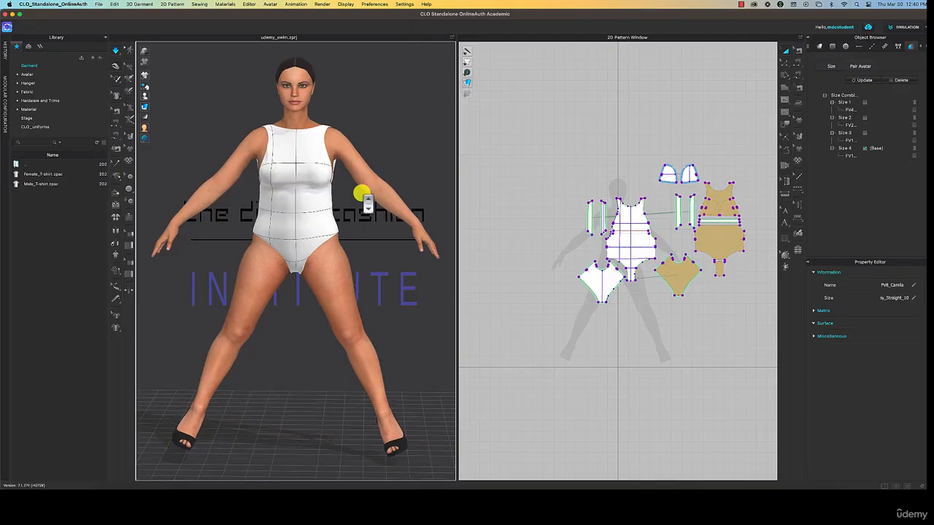
- Frame the Size 4 swimsuit from the front and open the Grading Review of all four sizes
scroll(555, 297, up, 5)
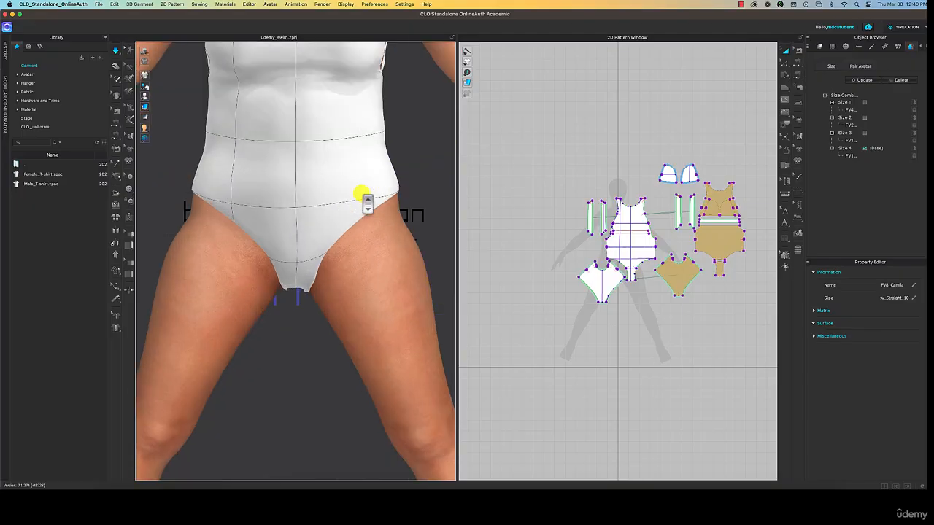
scroll(363, 193, down, 3)
middle_drag(382, 134, 384, 234)
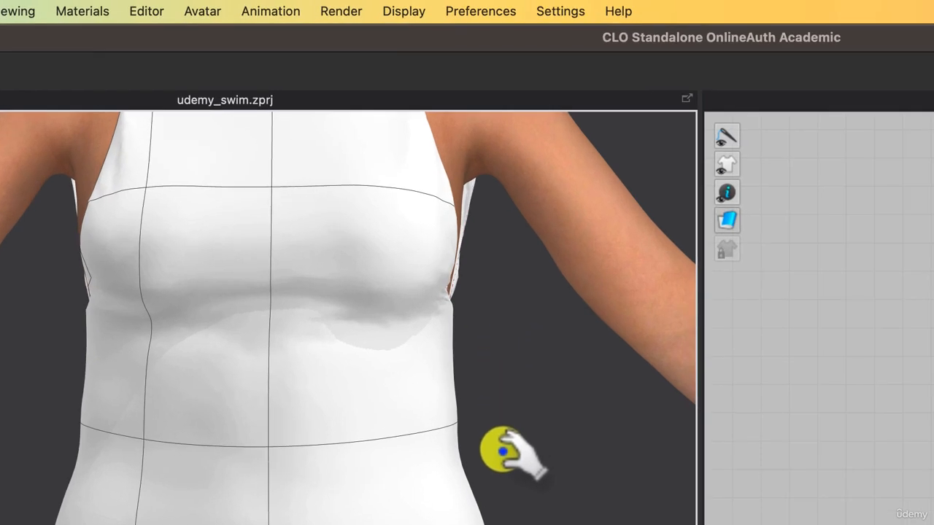
middle_drag(348, 292, 348, 399)
middle_drag(375, 192, 375, 202)
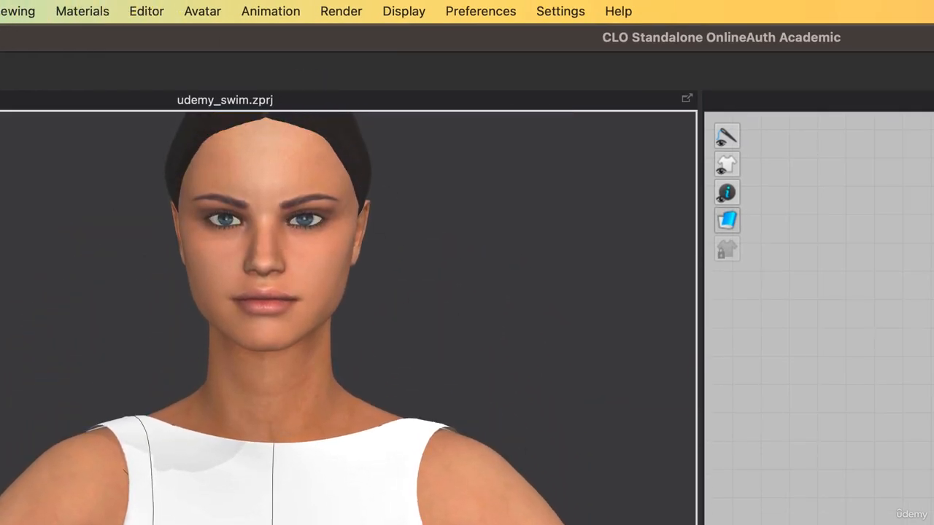
click(135, 14)
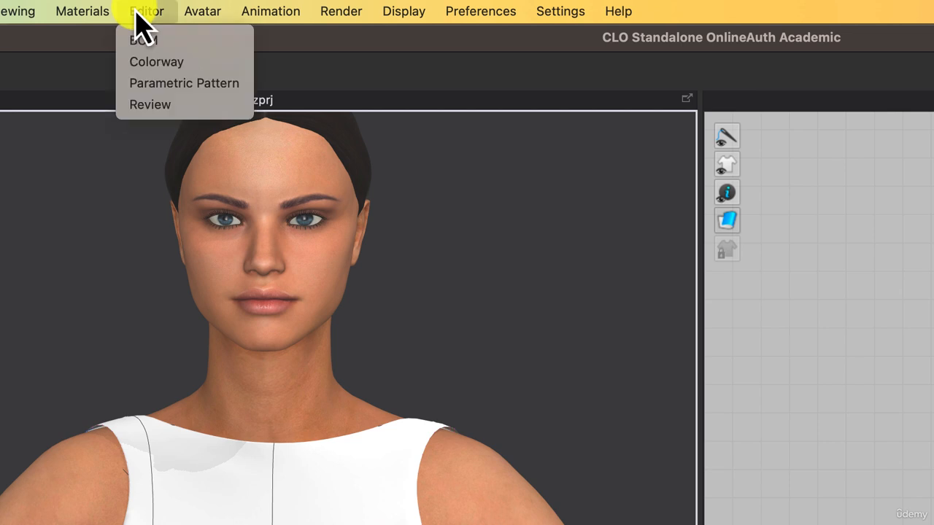
click(150, 104)
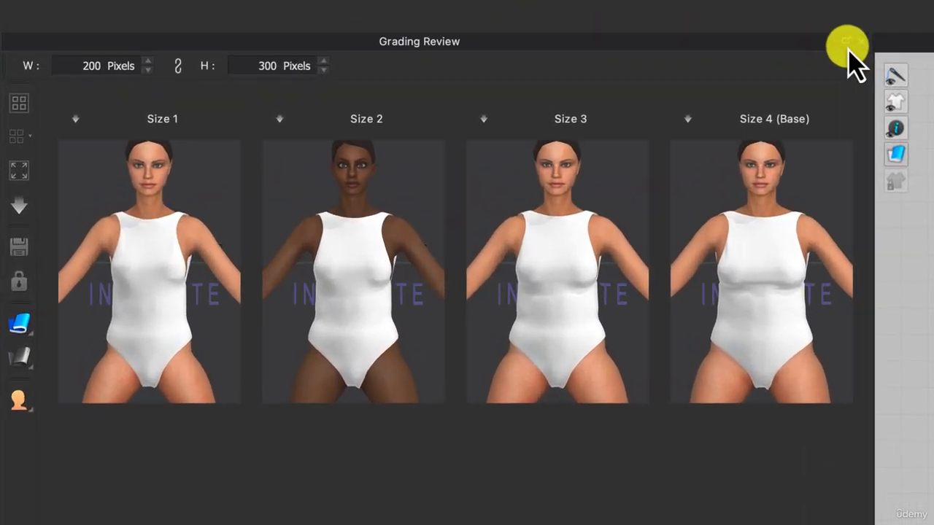
- Undock the Grading Review window and dock it beside the 3D view in place of the 2D pattern view
click(456, 9)
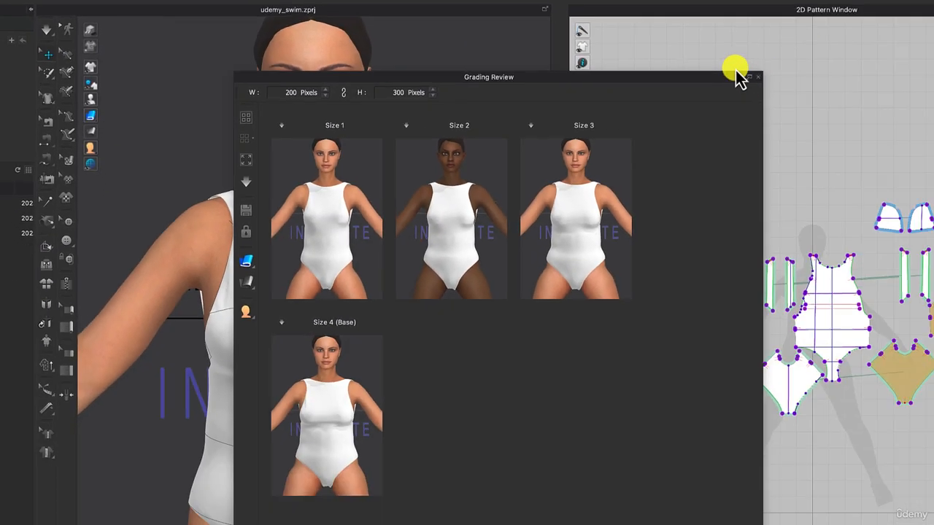
drag(736, 71, 916, 25)
drag(723, 10, 724, 4)
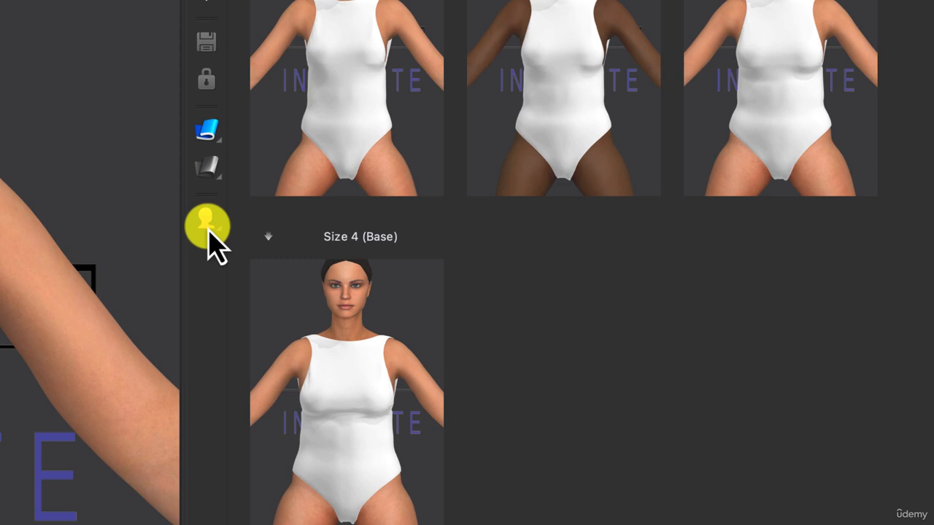
- Preview the avatars as Monochrome Surface and as Mesh in the Grading Review, and restore the Textured Surface display
click(466, 181)
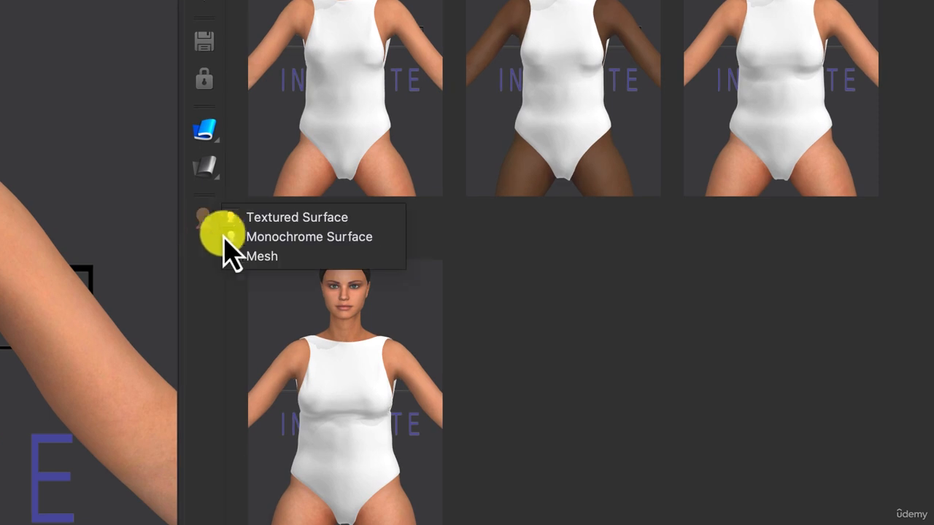
click(259, 238)
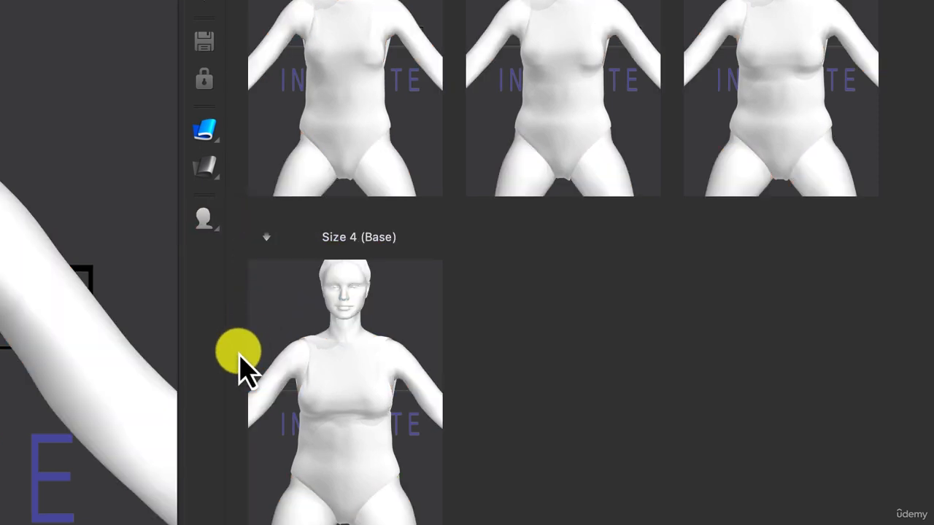
click(207, 222)
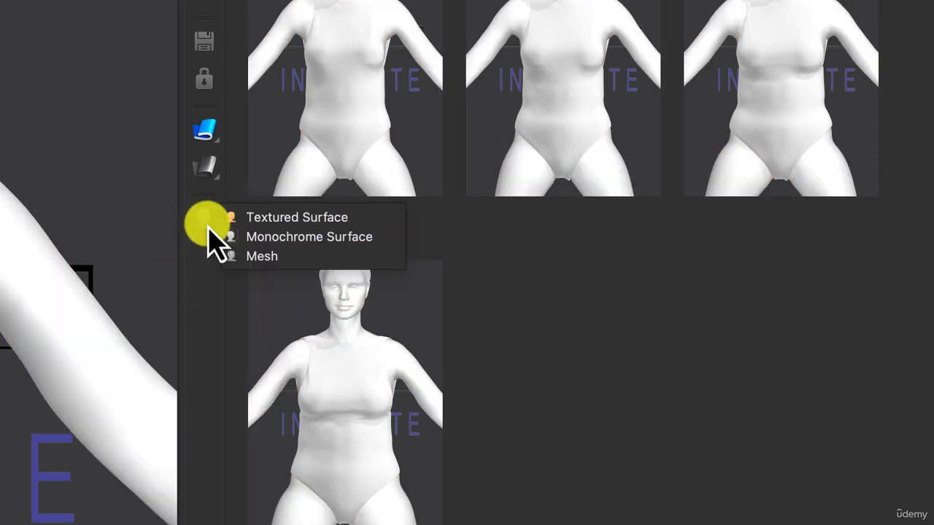
click(232, 256)
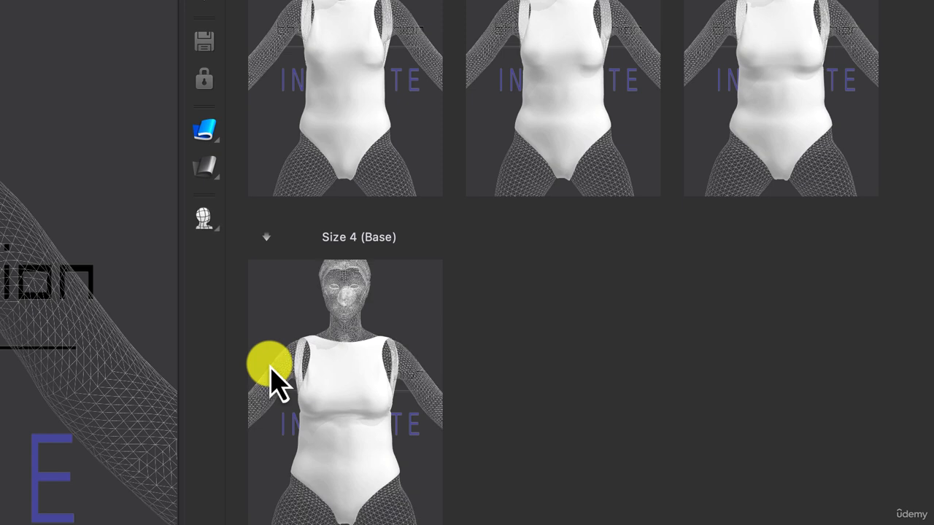
click(208, 220)
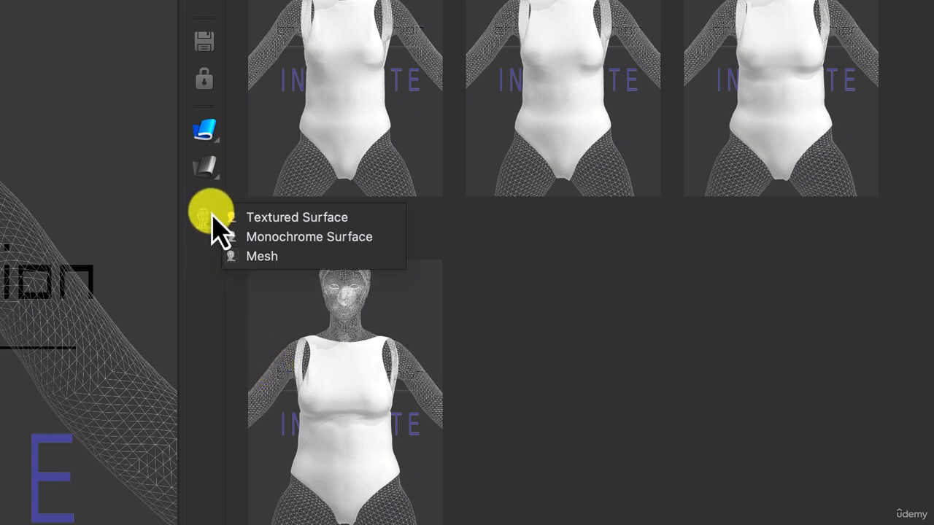
click(278, 217)
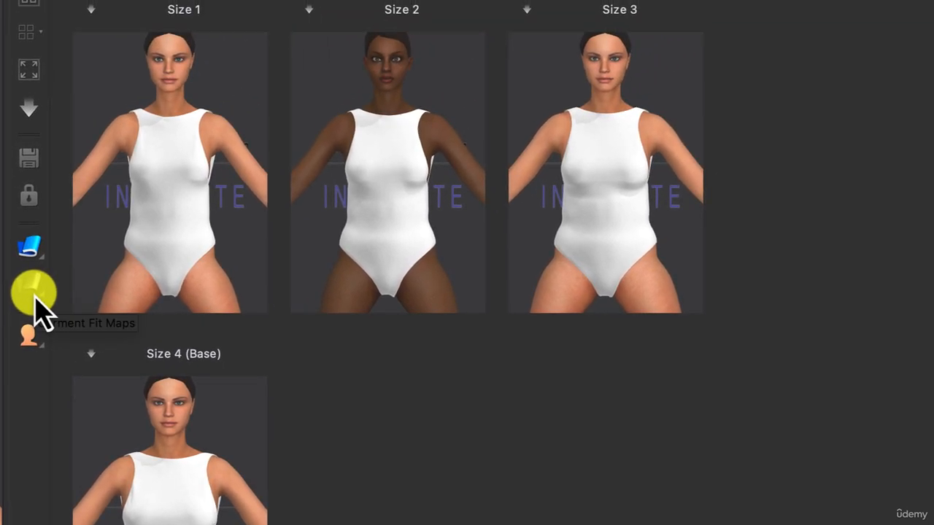
- Show the Stress Map on all graded sizes and examine the swimsuit's tension from the back and front
click(210, 177)
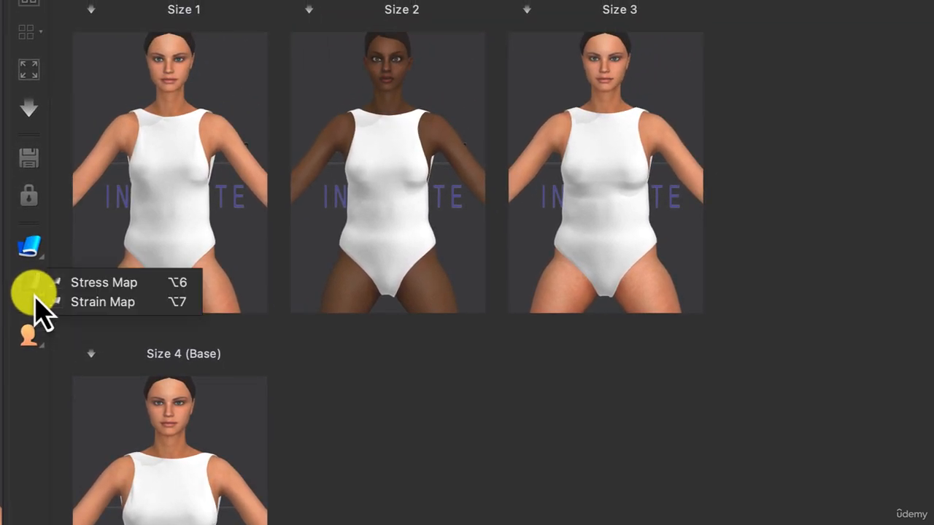
click(95, 283)
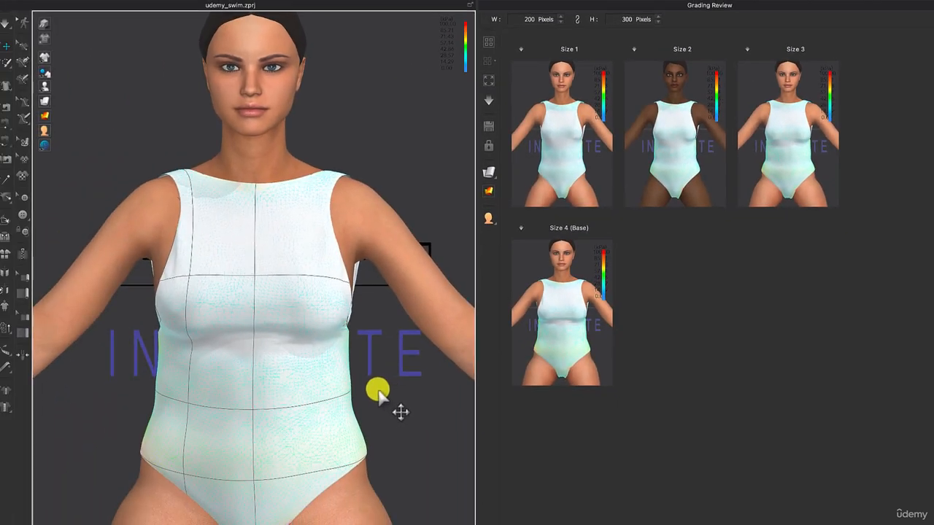
right_drag(376, 386, 467, 388)
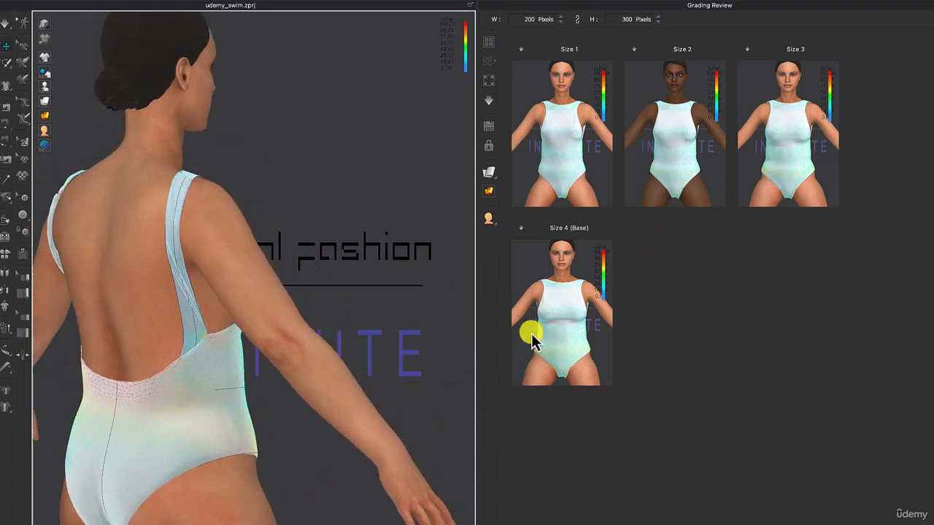
scroll(688, 122, up, 3)
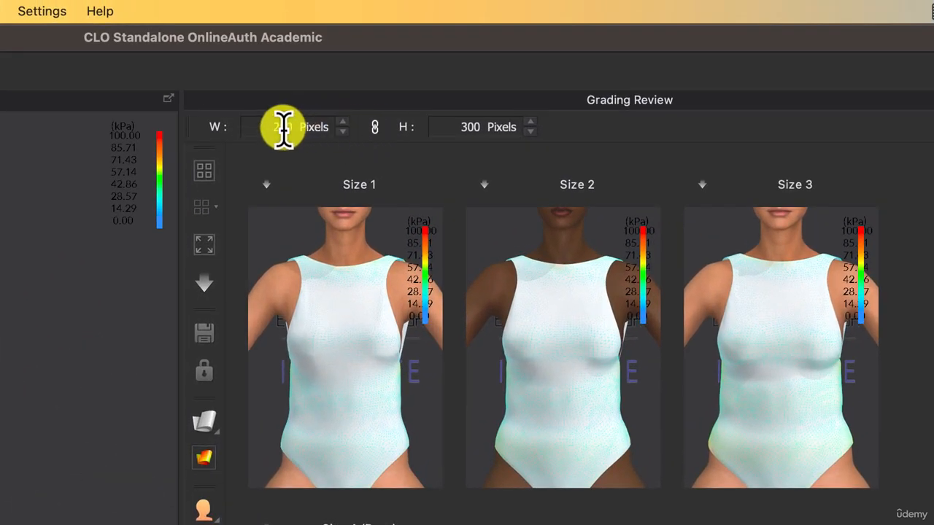
- Enlarge the Grading Review images to a linked size of 400 by 600 pixels
click(283, 127)
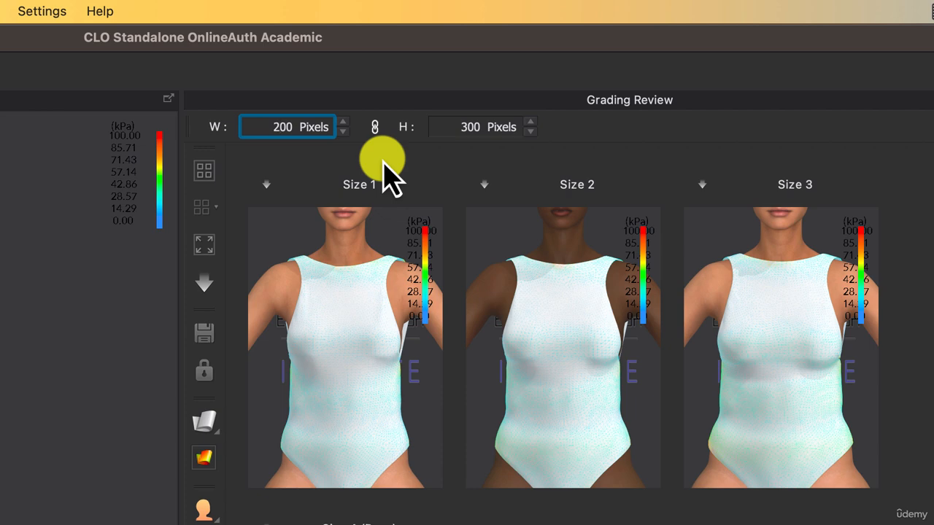
key(BackSpace)
text(4)
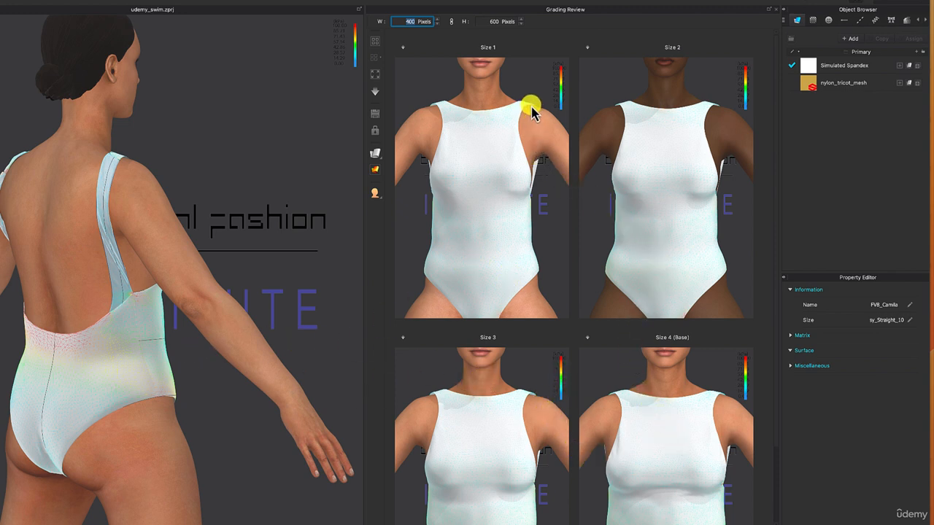
- Open the grading size list and inspect how the shoulder strap sits on the avatar from the side and front
click(487, 456)
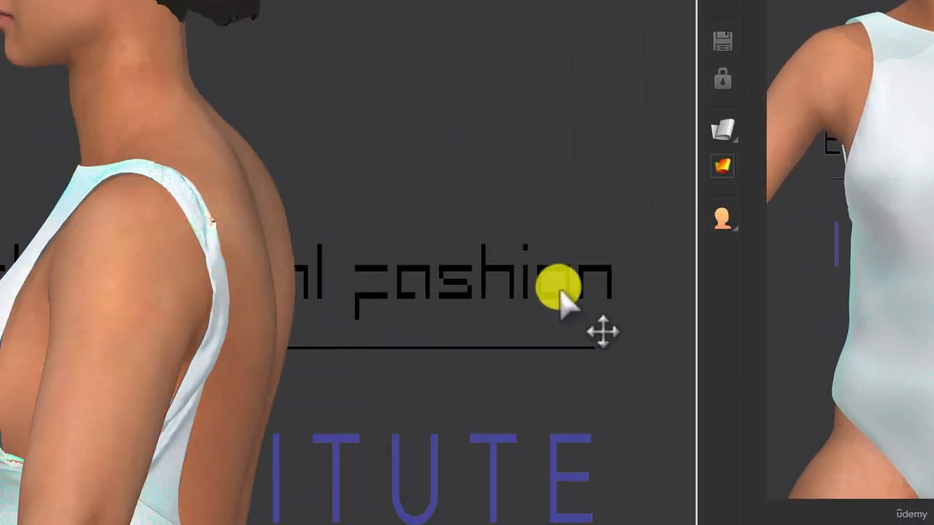
right_drag(562, 299, 675, 295)
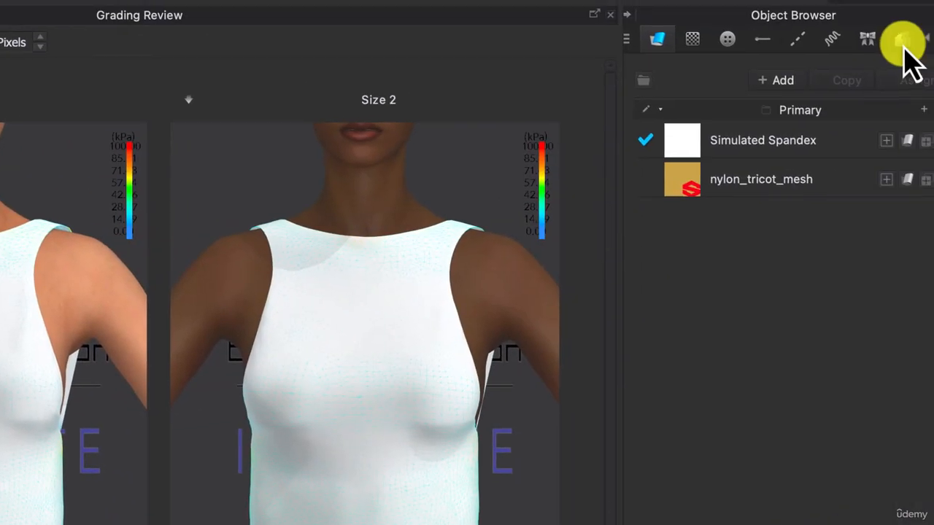
click(909, 38)
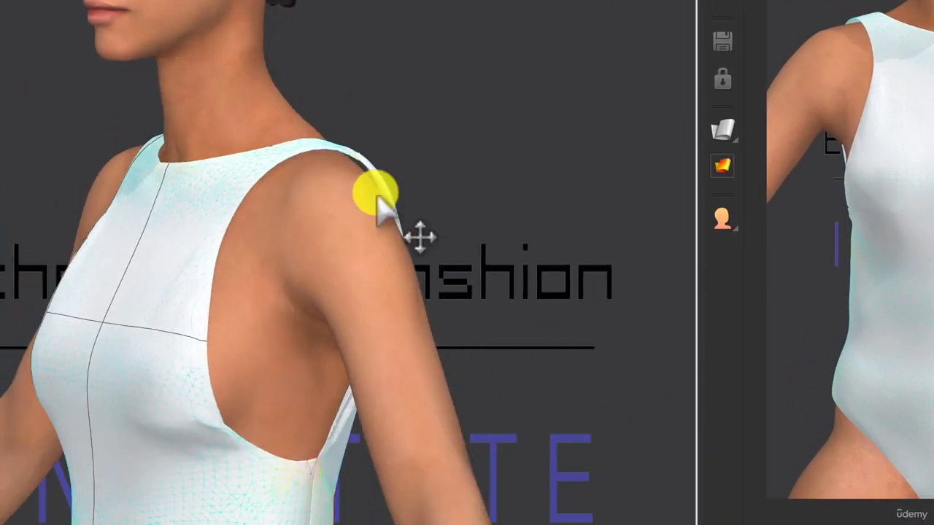
right_drag(378, 197, 424, 196)
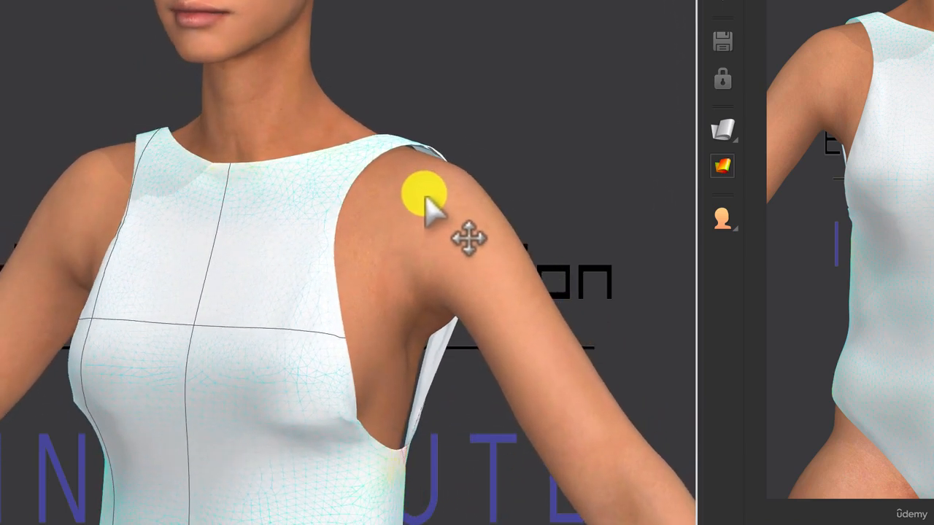
- Set the avatar's skin offset to 0.5 mm
click(370, 194)
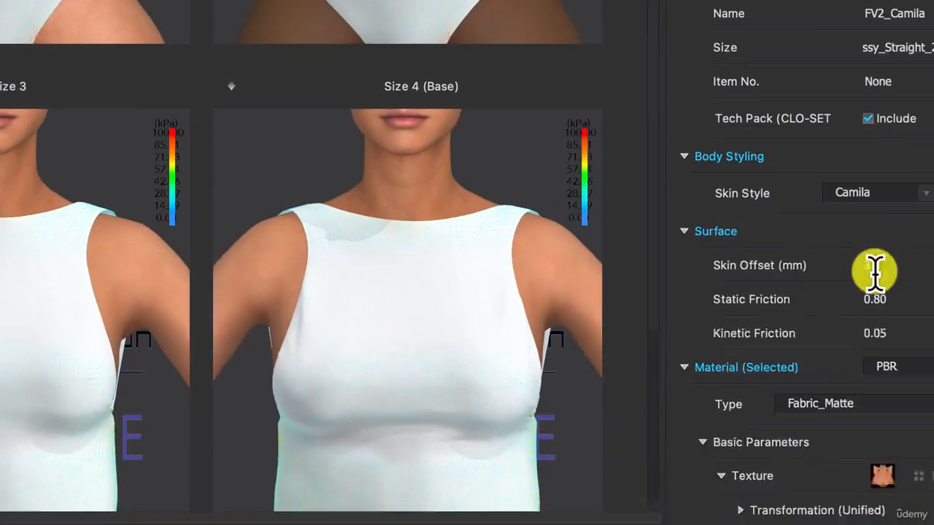
click(875, 272)
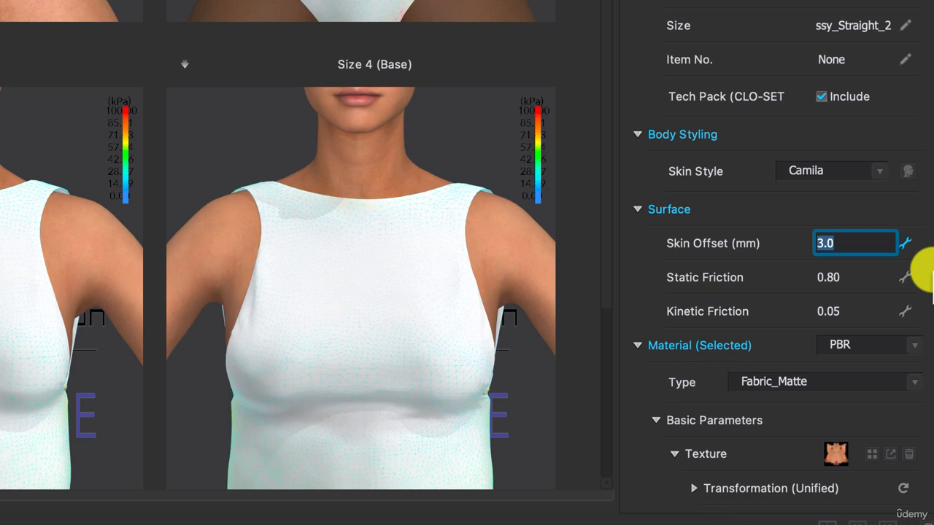
text(.5)
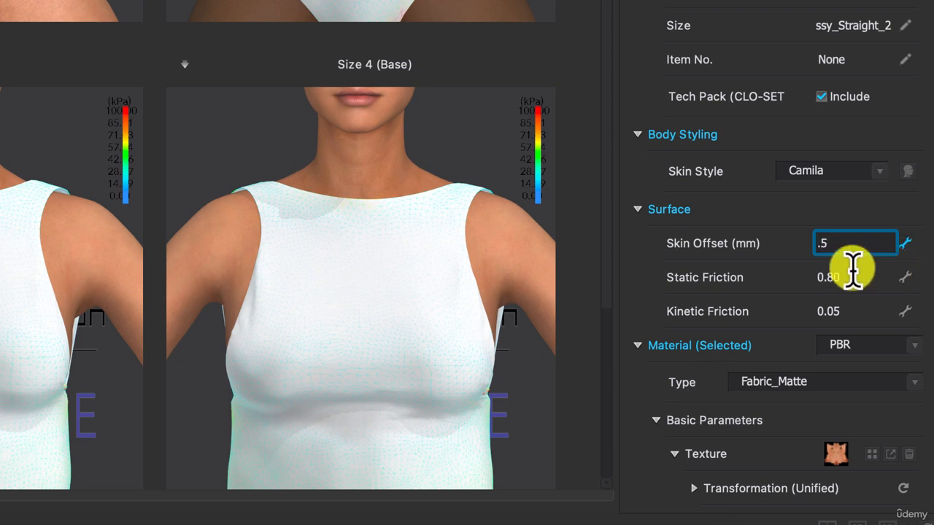
click(853, 276)
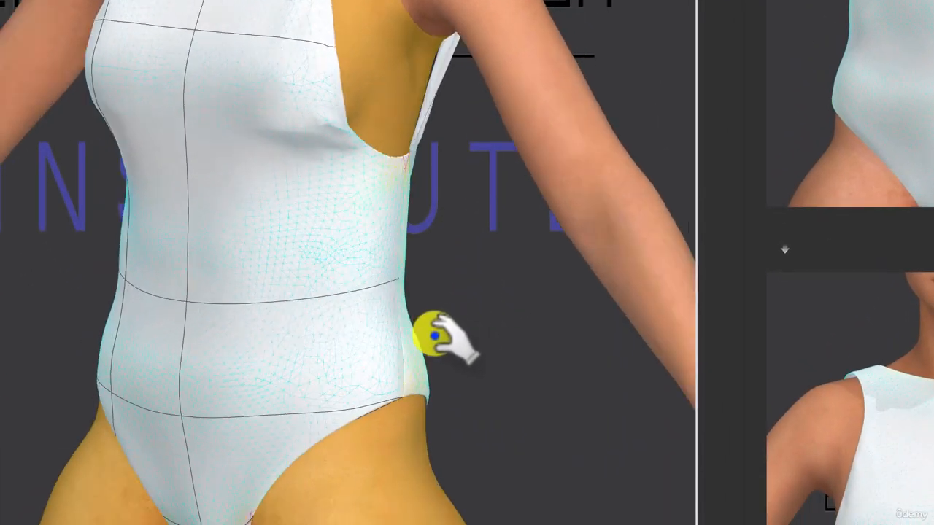
- Show the Strain Map on all graded sizes and view the swimsuit's strain from the front
right_drag(435, 336, 94, 329)
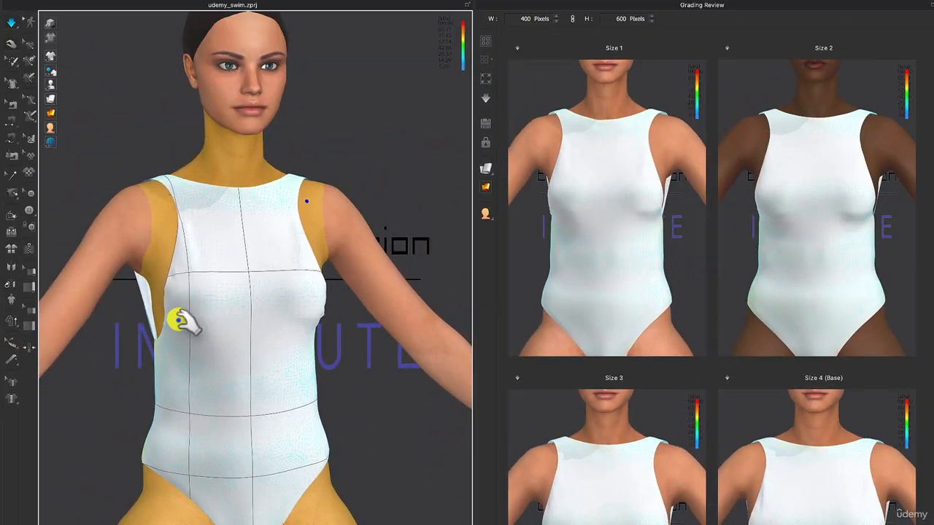
drag(179, 319, 173, 367)
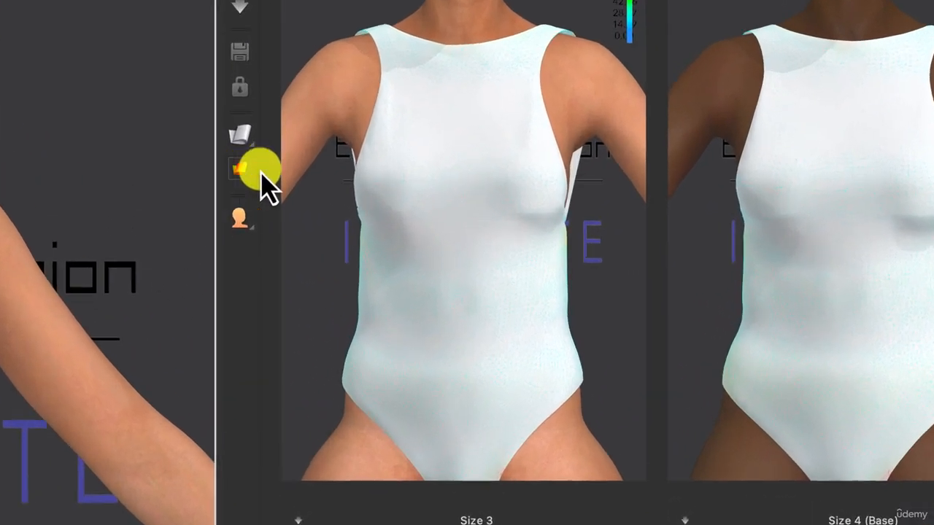
click(486, 188)
click(256, 188)
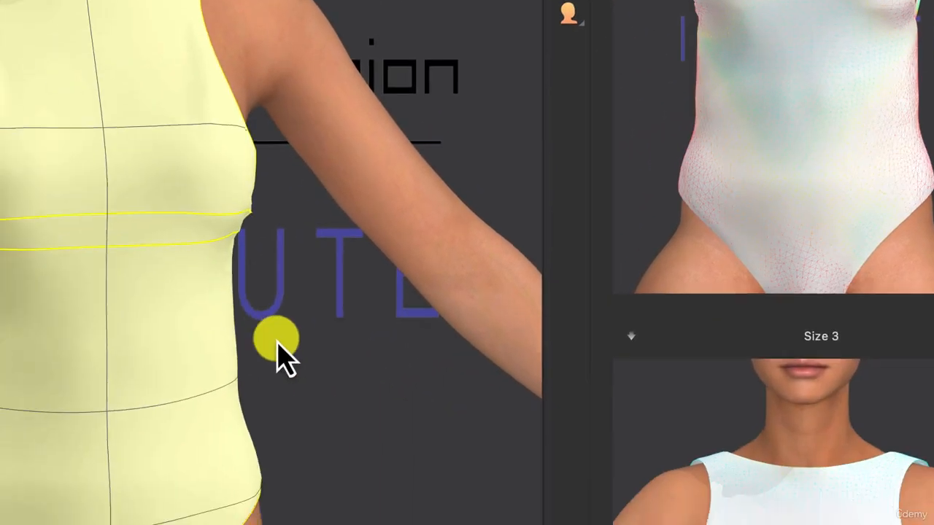
click(478, 240)
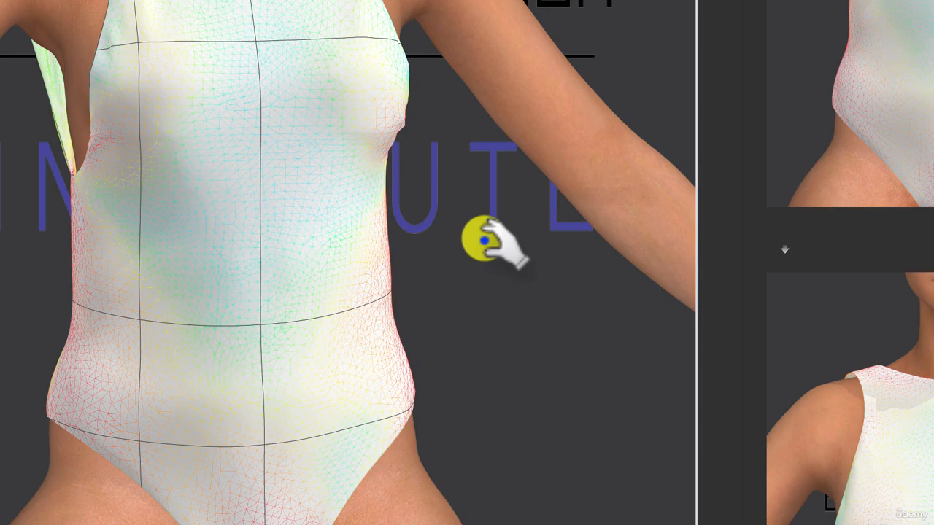
mouse_move(478, 241)
right_down()
mouse_move(292, 242)
mouse_move(367, 248)
mouse_move(515, 229)
mouse_move(683, 240)
mouse_move(703, 250)
mouse_move(444, 235)
mouse_move(468, 235)
right_up()
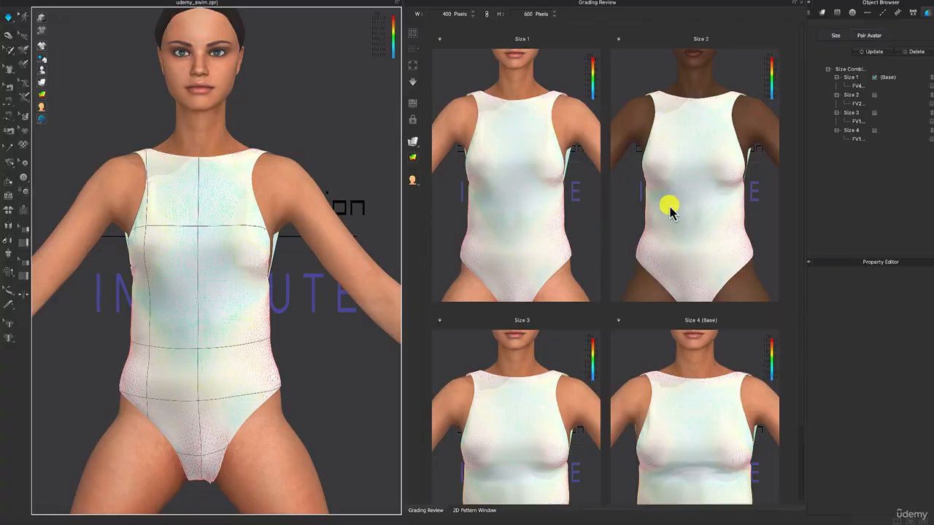
- Undock the Grading Review window and dock it beside the 3D view so the 2D pattern pieces can be seen
click(670, 210)
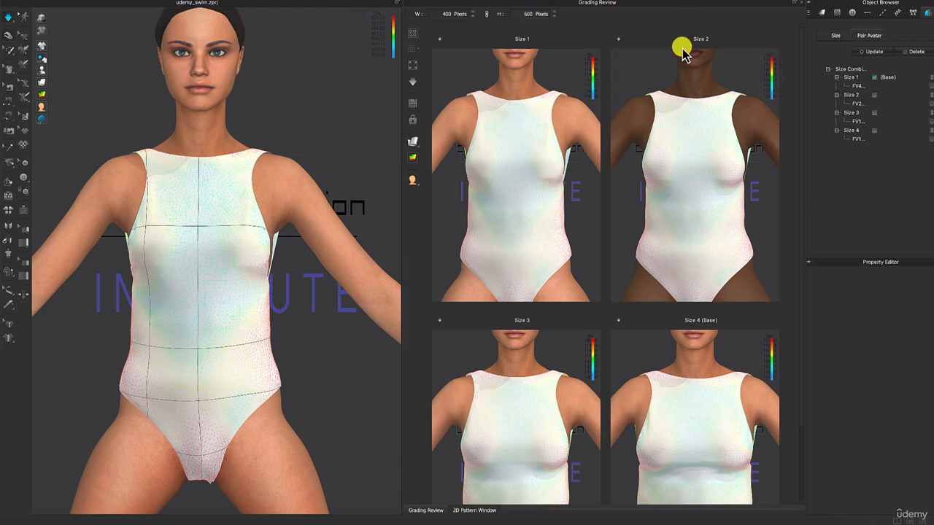
drag(717, 5, 717, 11)
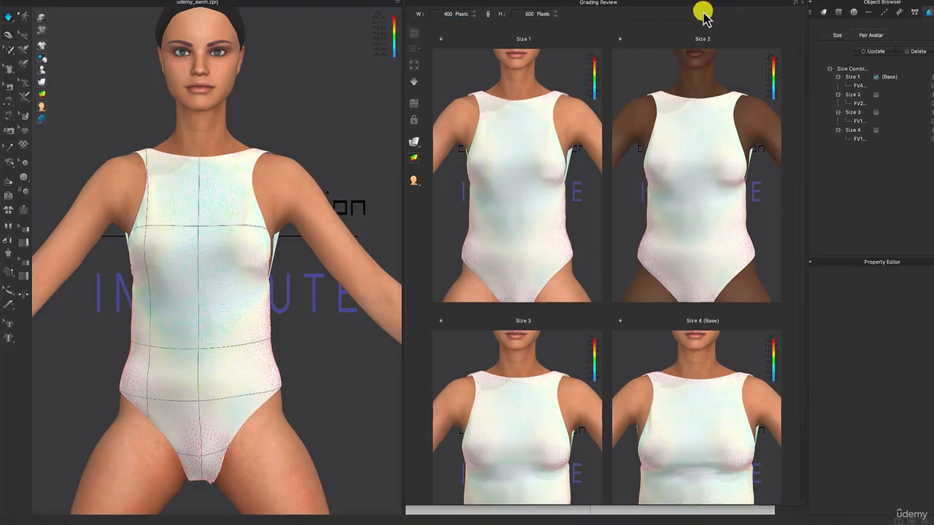
drag(700, 12, 380, 11)
click(659, 245)
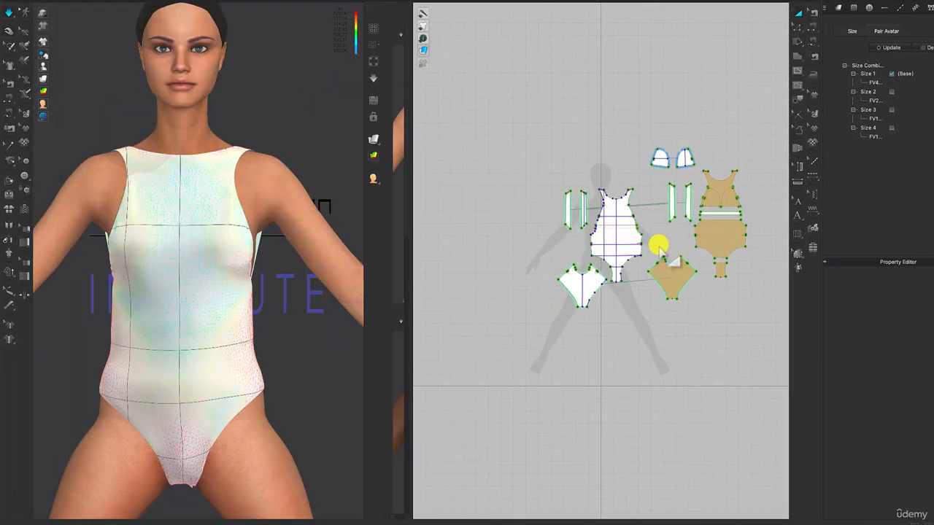
- Inspect the front, back and strap pattern pieces with Edit Pattern, along with the straps and back on the avatar
scroll(659, 245, up, 10)
scroll(659, 245, down, 6)
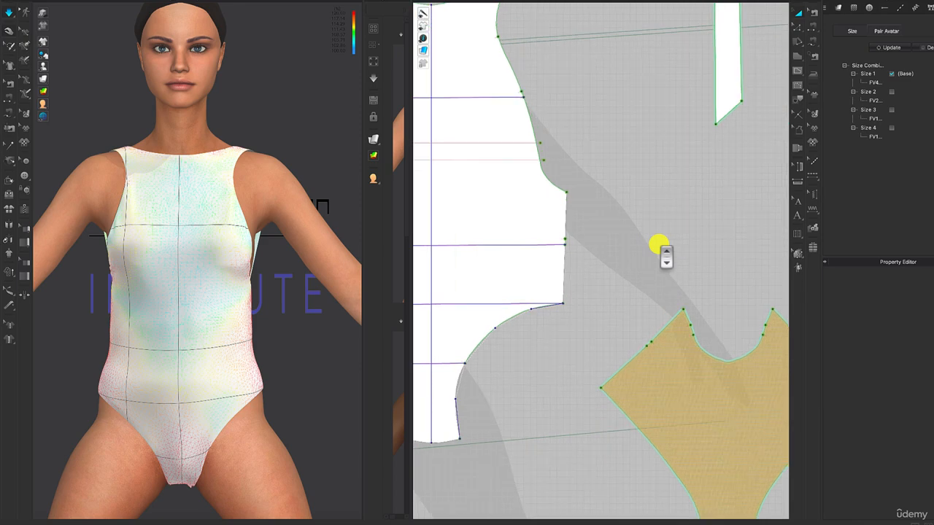
scroll(659, 244, down, 3)
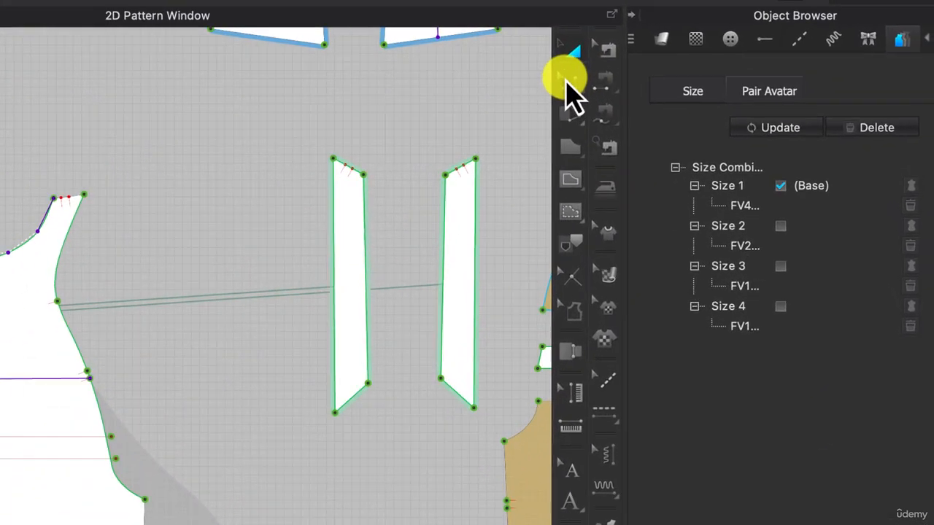
click(566, 81)
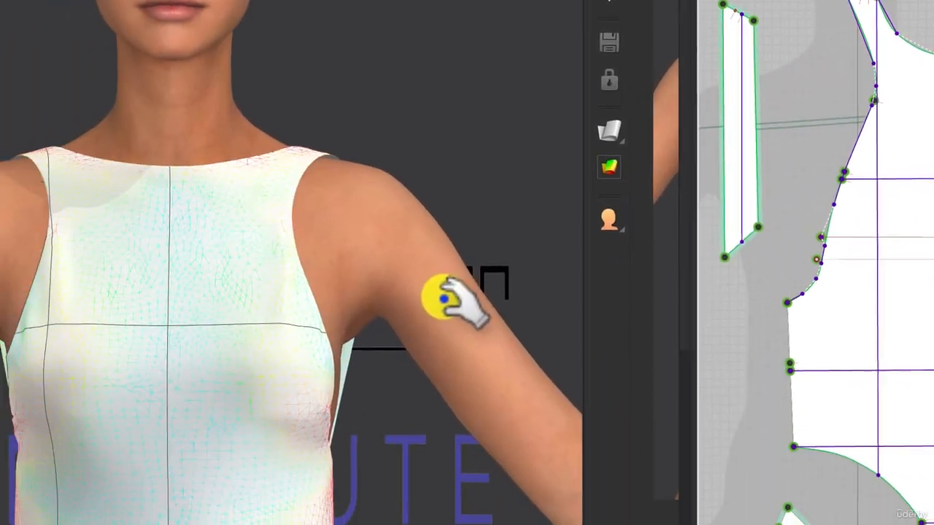
right_drag(442, 300, 201, 297)
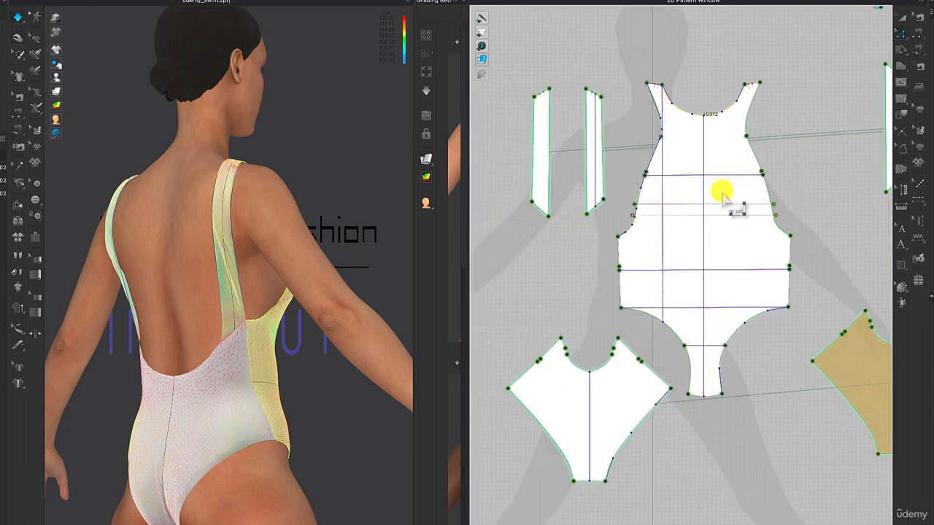
middle_drag(723, 194, 740, 195)
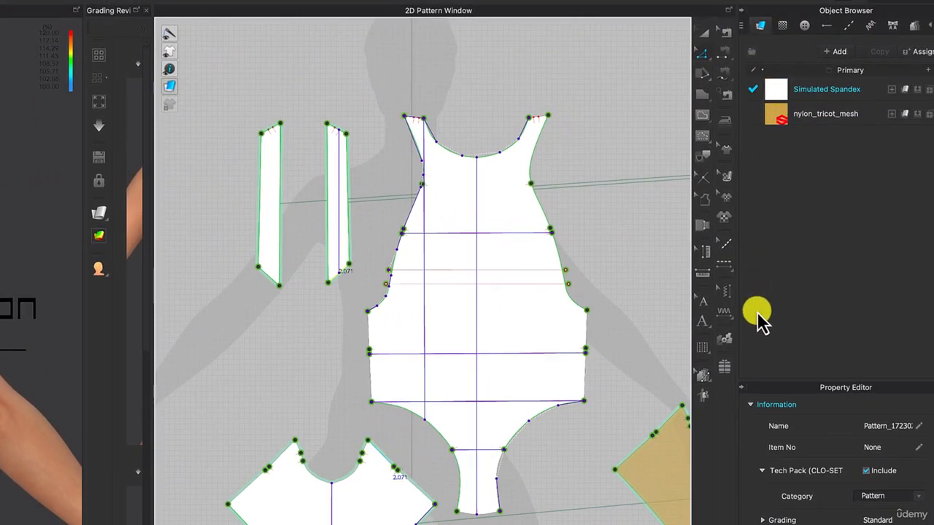
- Display the grading on the pattern pieces with Edit Grading and examine the graded lines around the side and leg opening
click(702, 376)
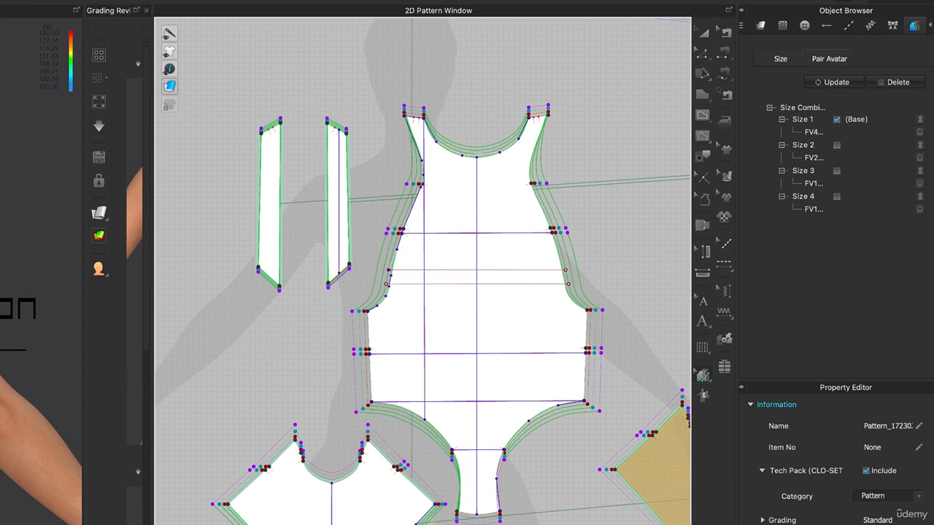
click(360, 458)
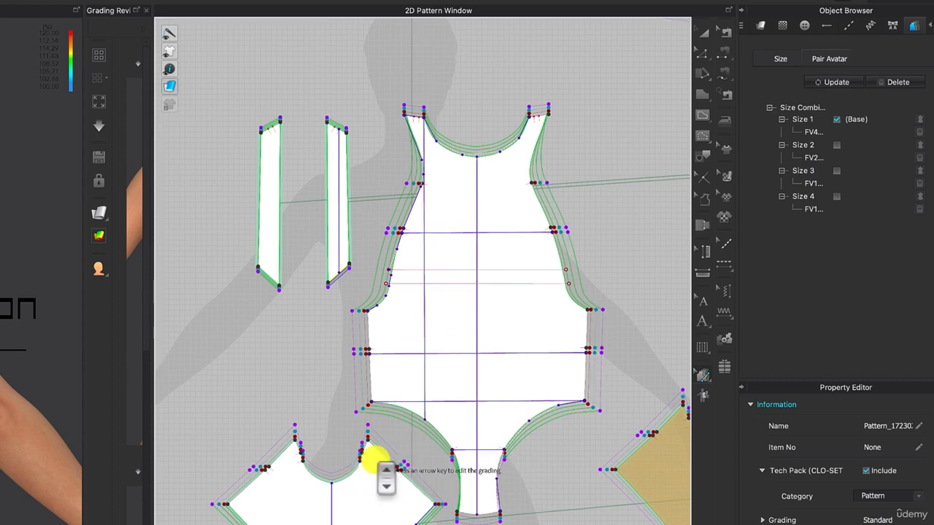
scroll(372, 461, up, 5)
scroll(372, 462, up, 1)
scroll(379, 438, up, 1)
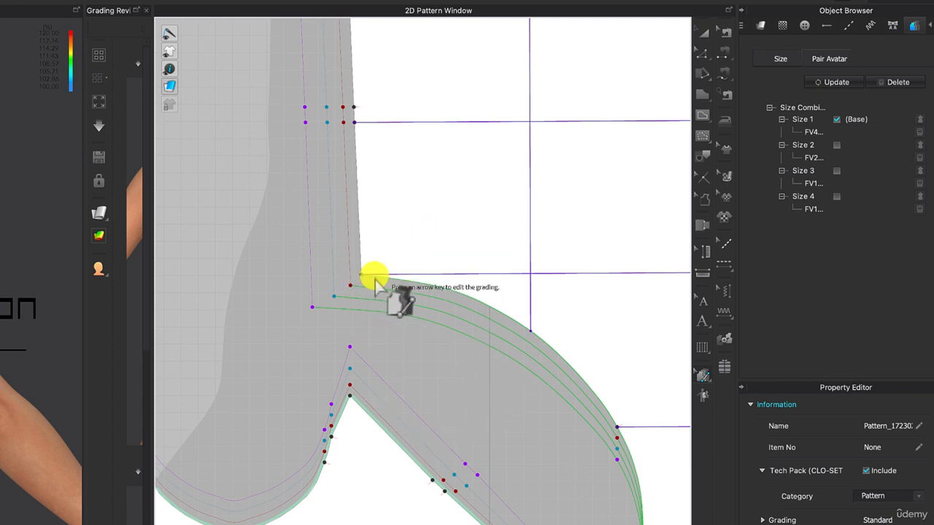
scroll(375, 278, down, 5)
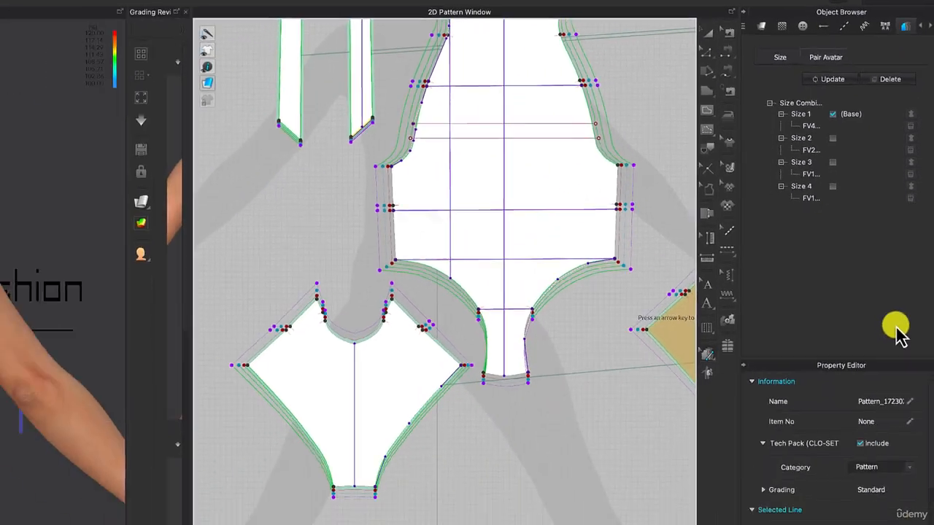
- Make Size 2 the base size, simulate it and check its leg opening in the pattern and on the avatar
key(space)
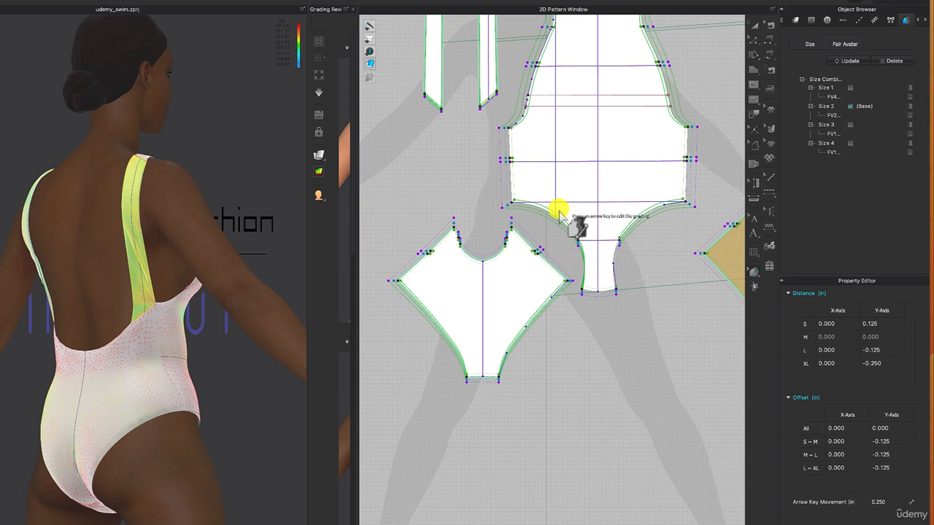
scroll(531, 204, up, 5)
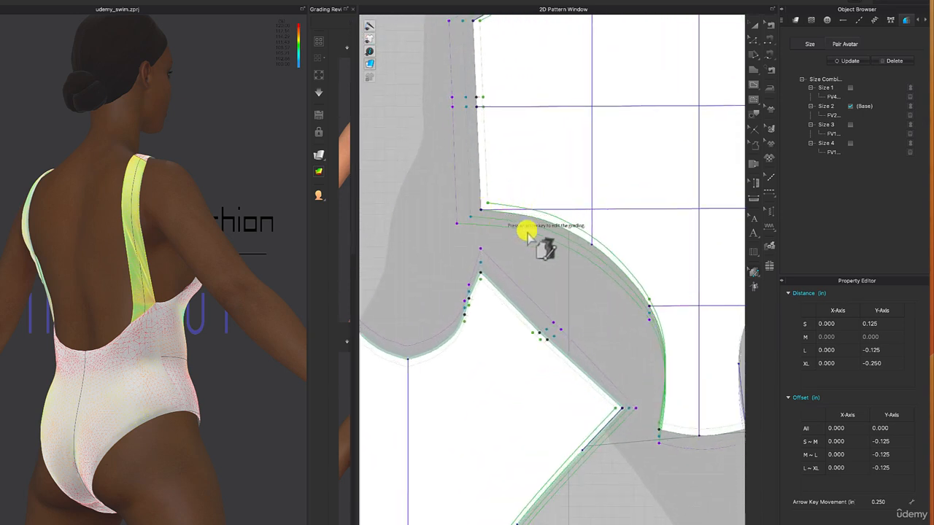
click(475, 85)
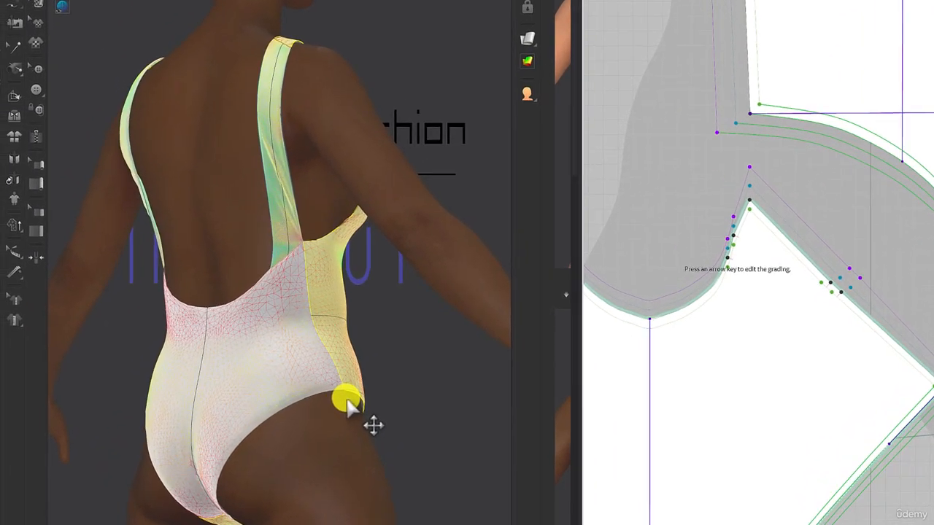
right_drag(188, 416, 113, 413)
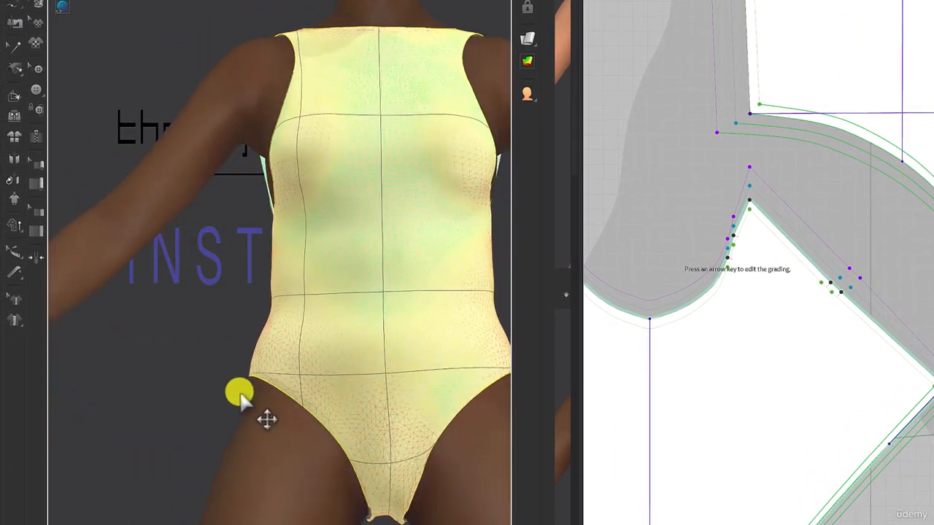
mouse_move(240, 394)
right_down()
mouse_move(221, 392)
mouse_move(246, 413)
mouse_move(270, 398)
mouse_move(260, 390)
mouse_move(244, 405)
right_up()
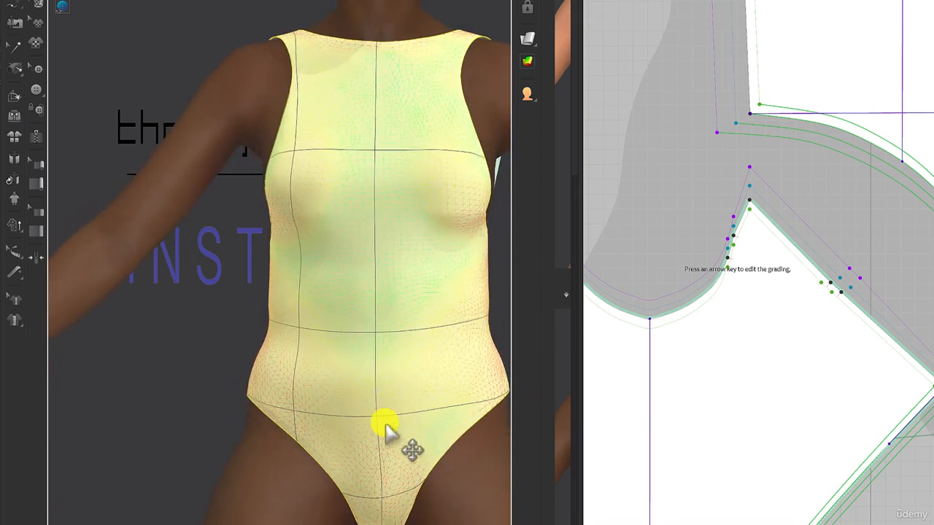